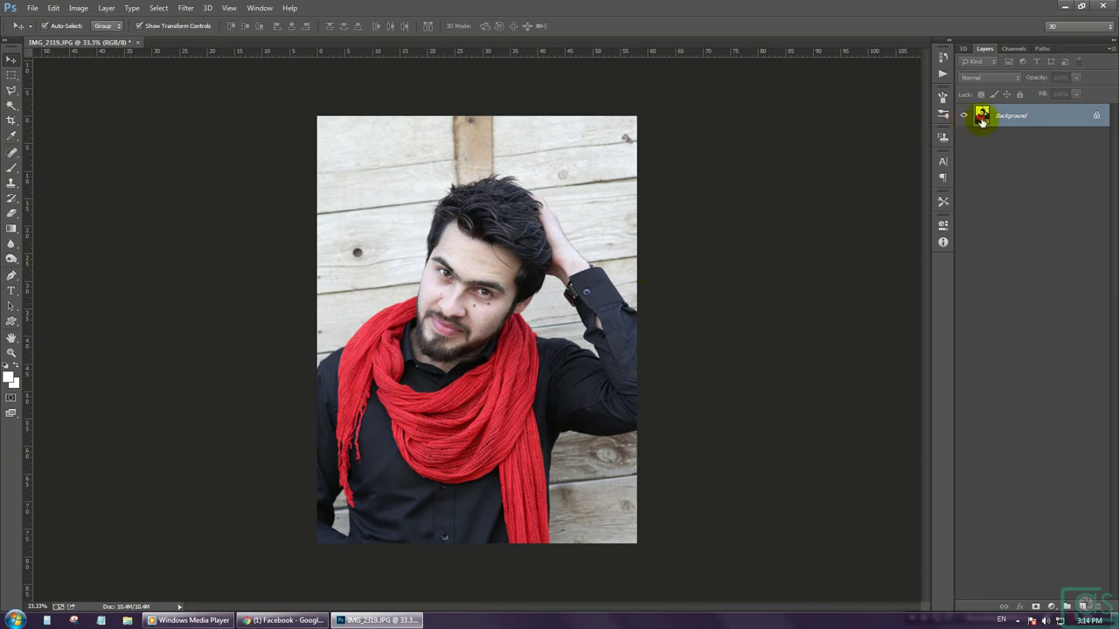
Step: Add a gradient fill layer using a black-to-transparent gradient
left_click(1051, 607)
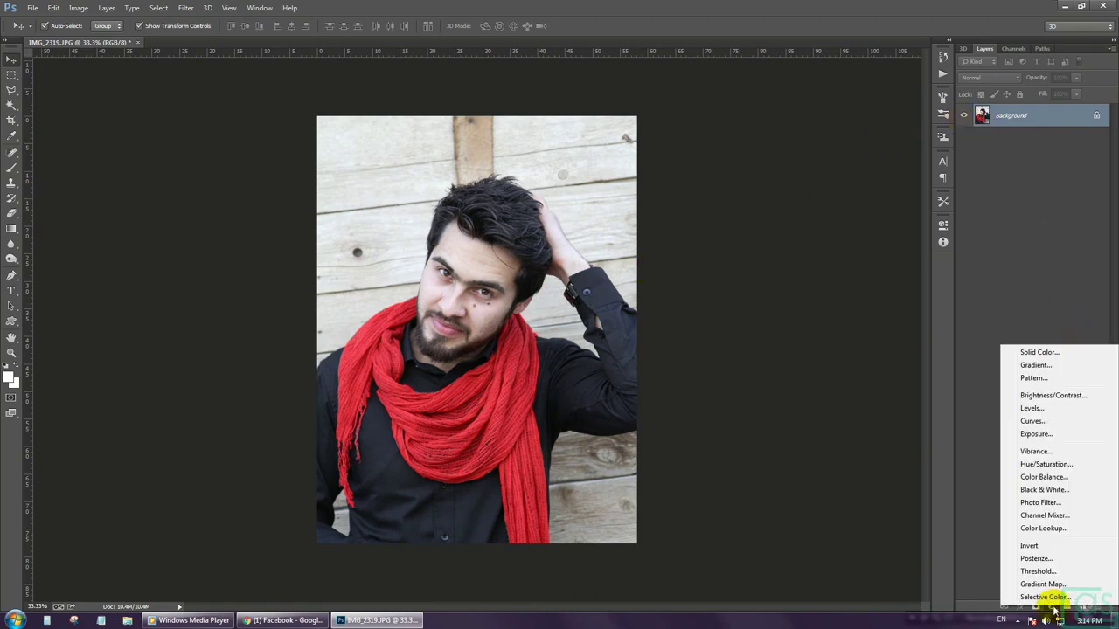
left_click(1047, 364)
left_click(911, 368)
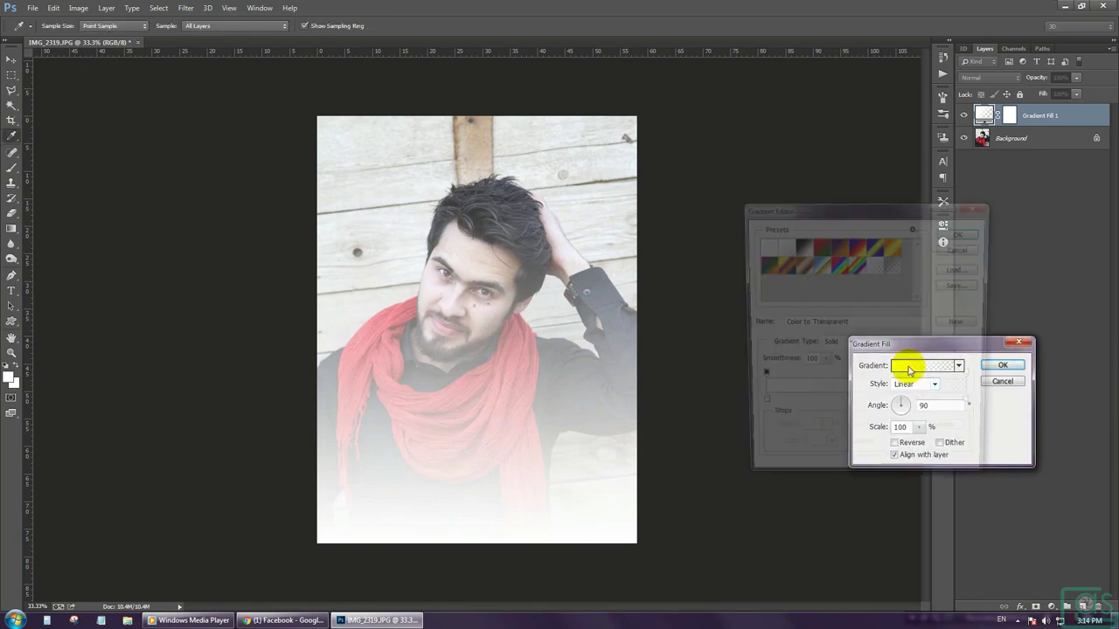
left_click(758, 408)
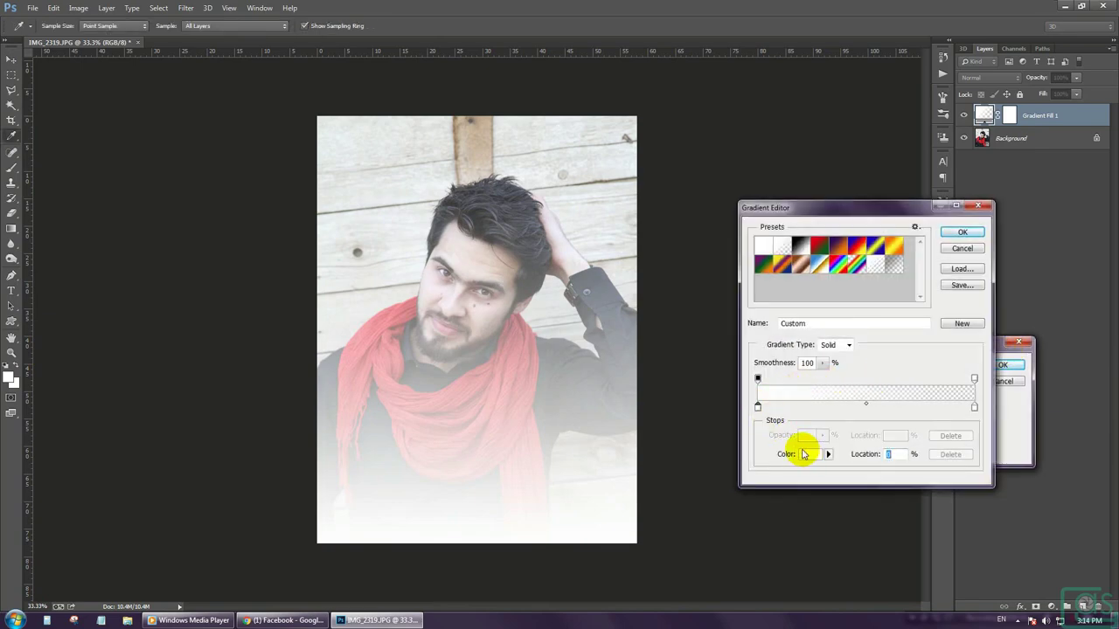
left_click(806, 454)
left_click(791, 263)
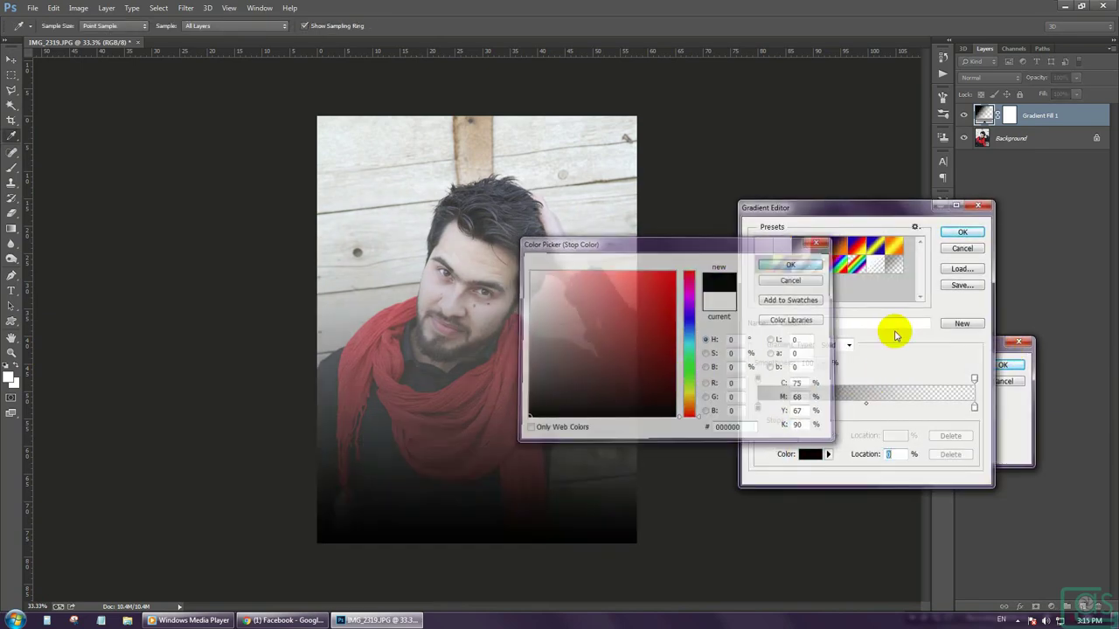
left_click(962, 232)
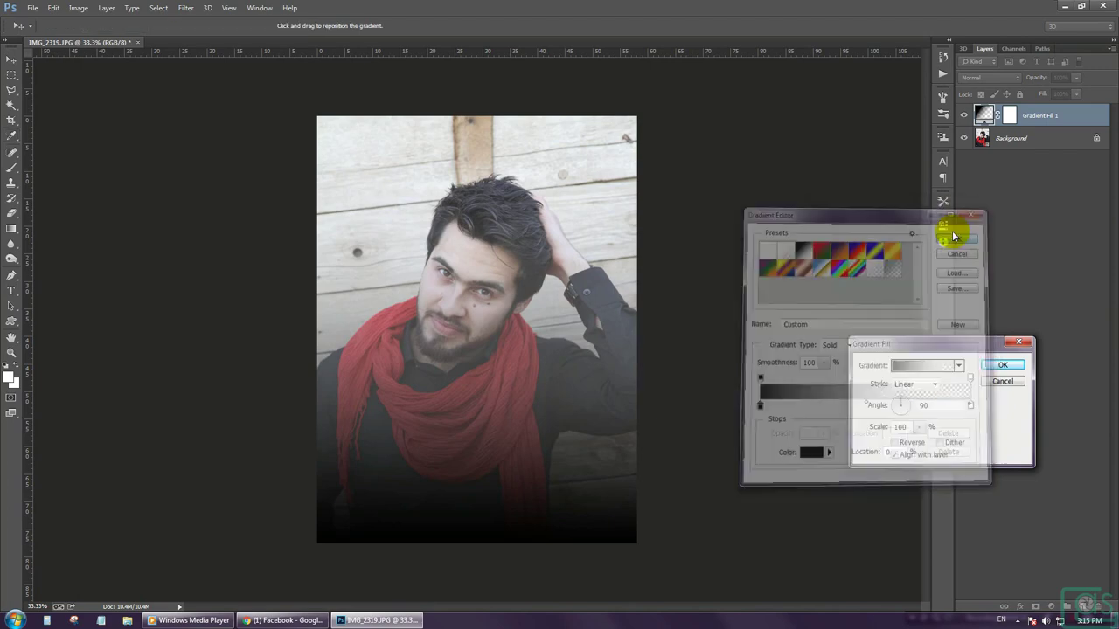
Step: Make the gradient Radial and reversed, with a scale of 150%
left_click(928, 385)
left_click(913, 395)
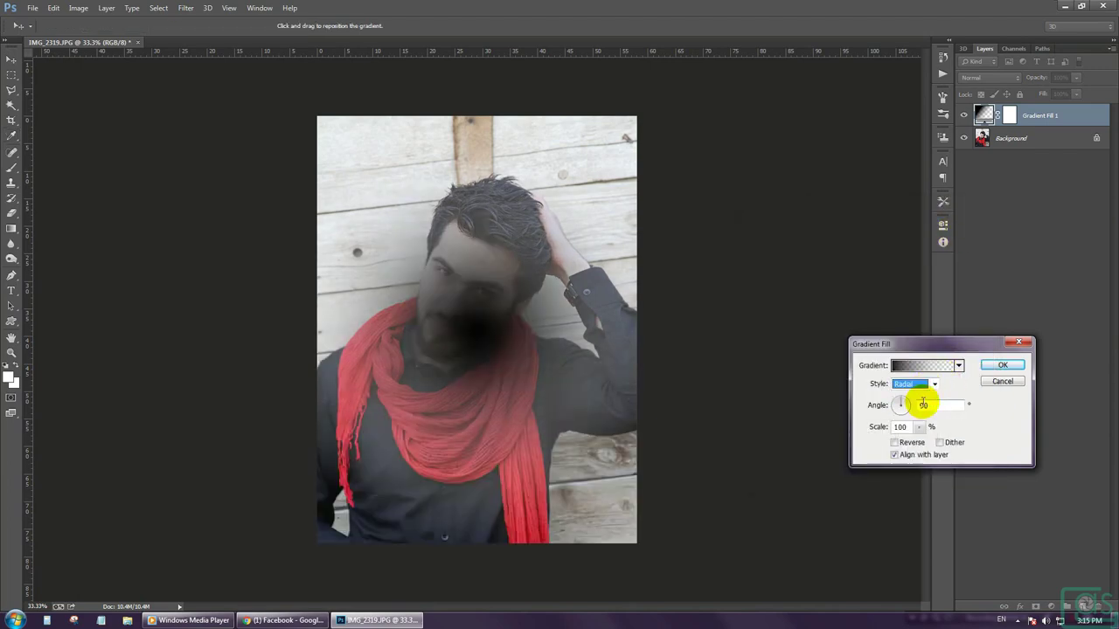
left_click(912, 442)
left_click(917, 426)
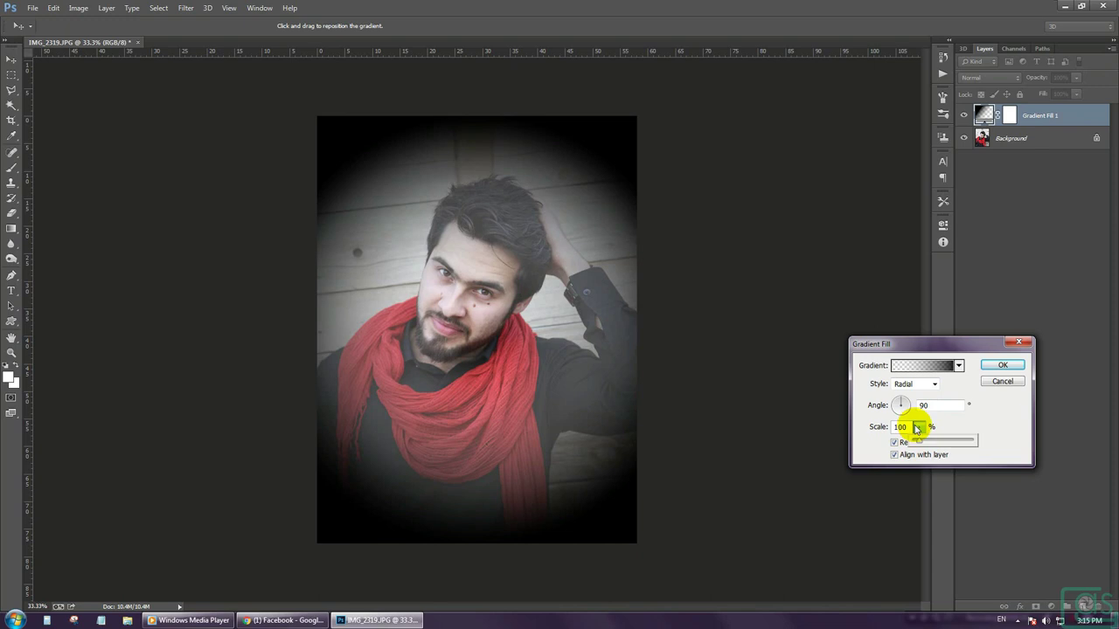
double_click(901, 426)
type("150")
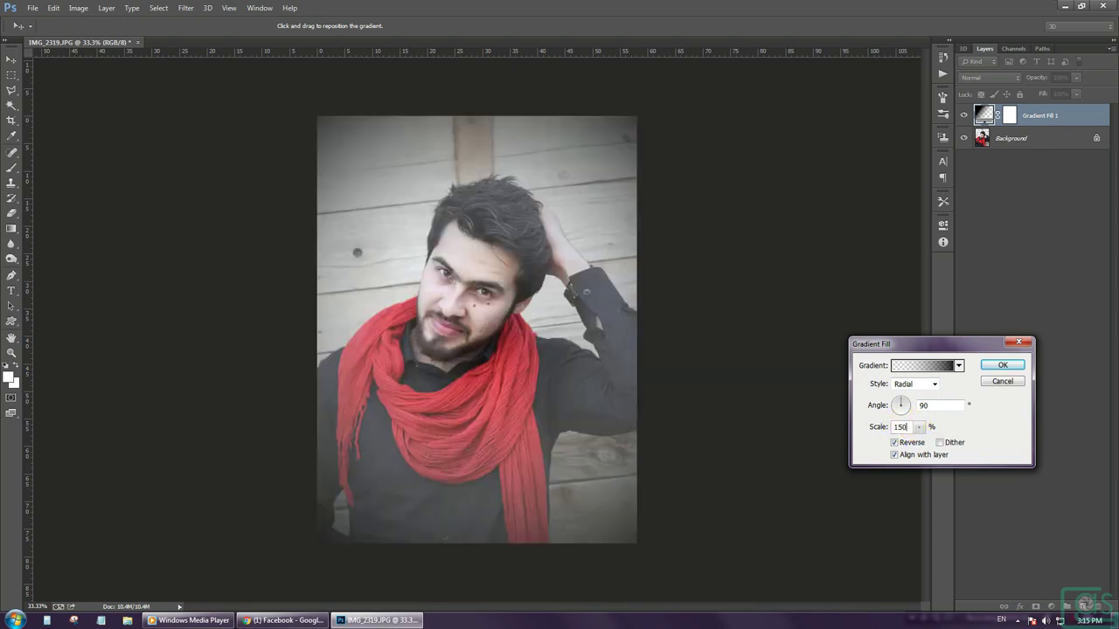
left_click(1000, 365)
Step: Blend the gradient layer in Overlay mode, toggling its visibility to compare
left_click(985, 78)
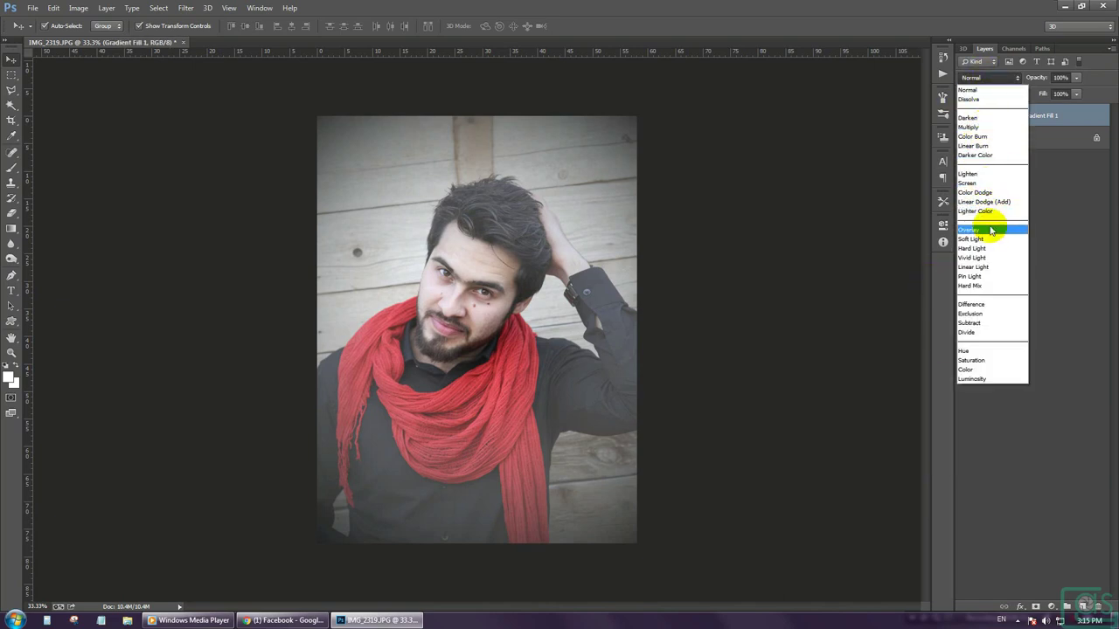
left_click(989, 230)
left_click(963, 115)
left_click(963, 117)
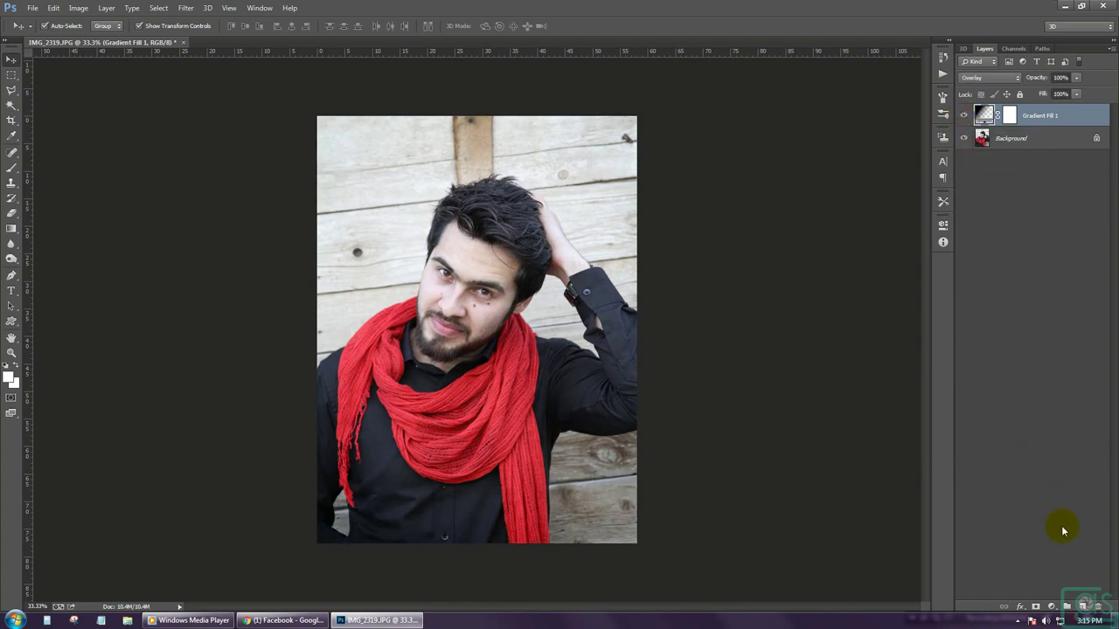
left_click(1050, 605)
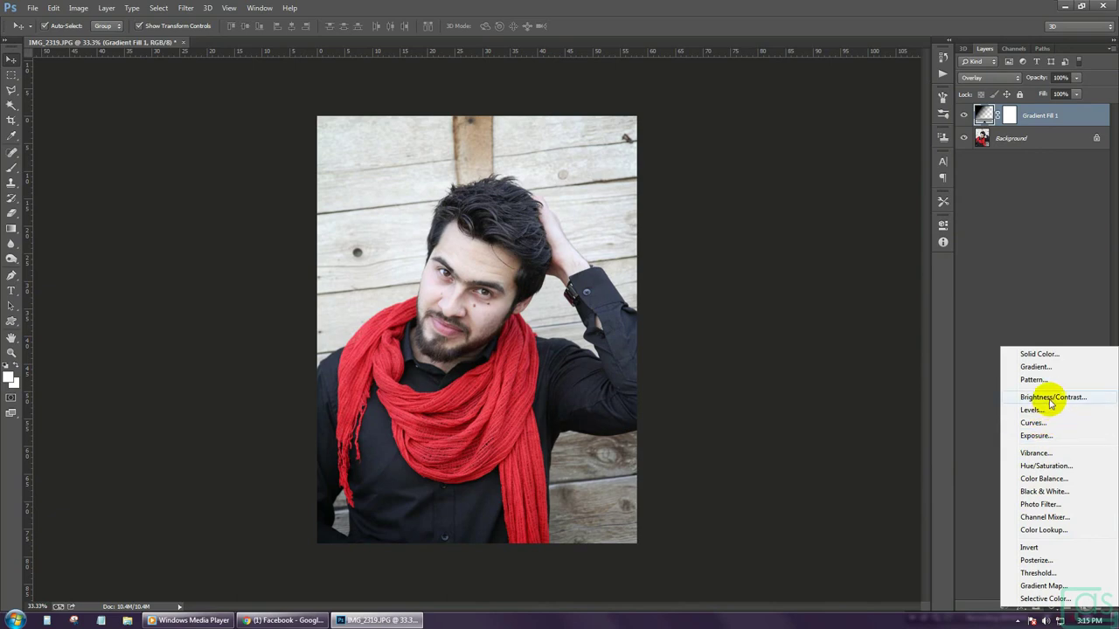
Step: Add a Brightness/Contrast adjustment layer with Contrast 40
left_click(1049, 395)
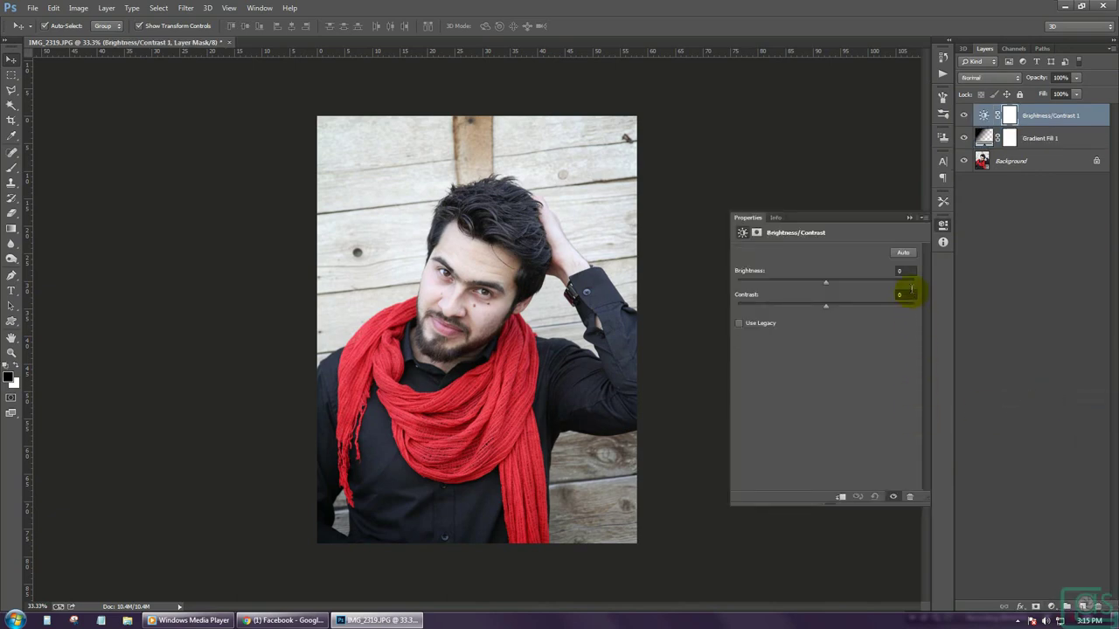
type("40")
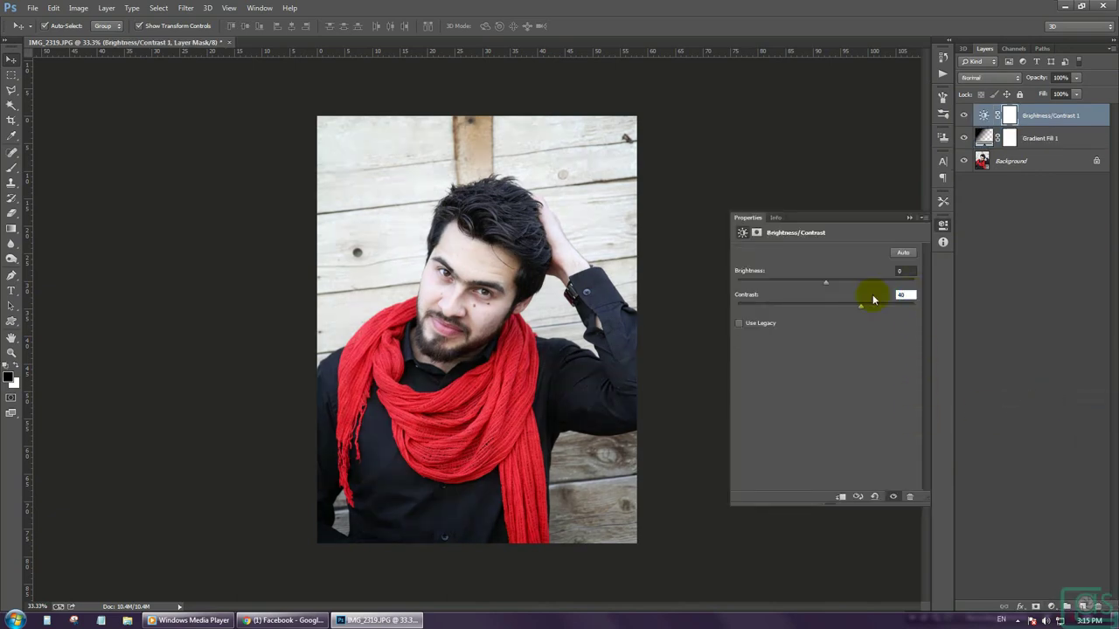
left_click(909, 218)
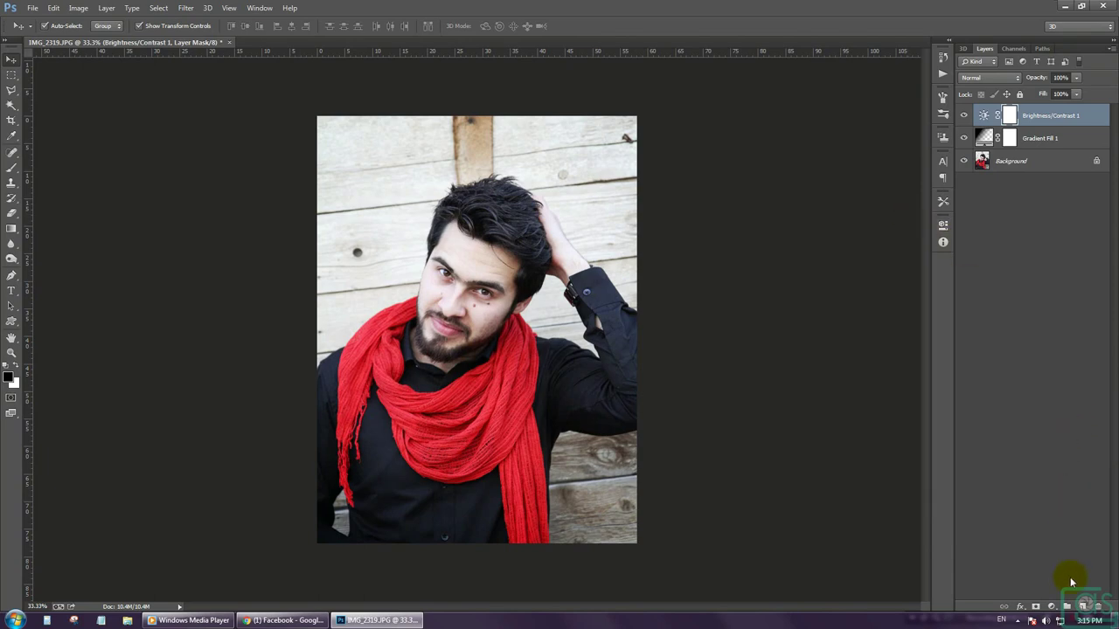
Step: Add a Hue/Saturation adjustment layer with Saturation 30
left_click(1054, 607)
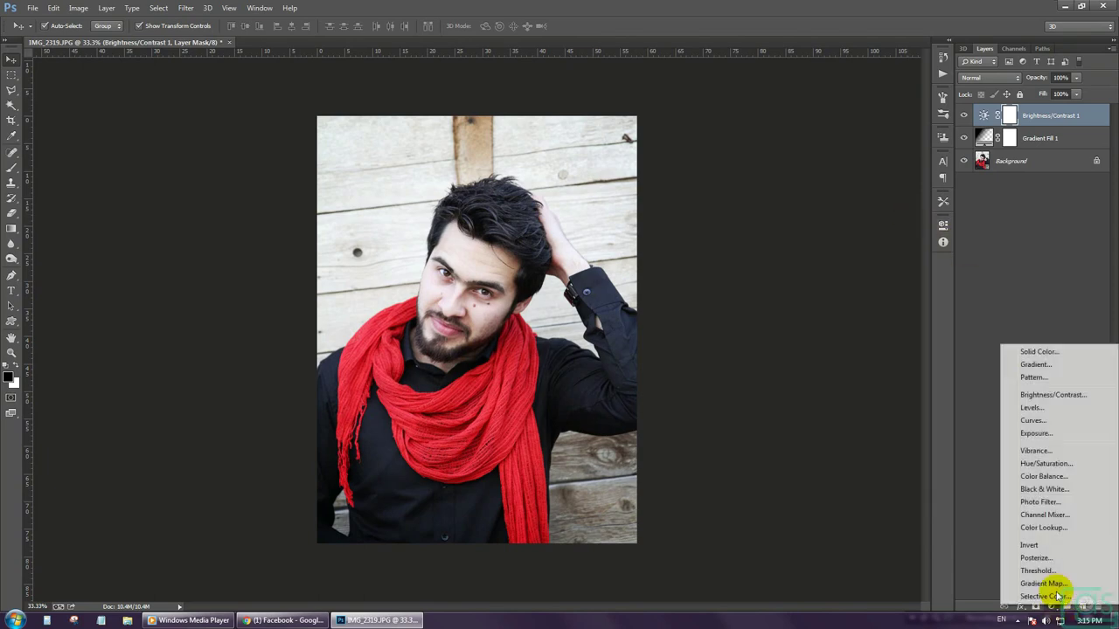
left_click(1045, 463)
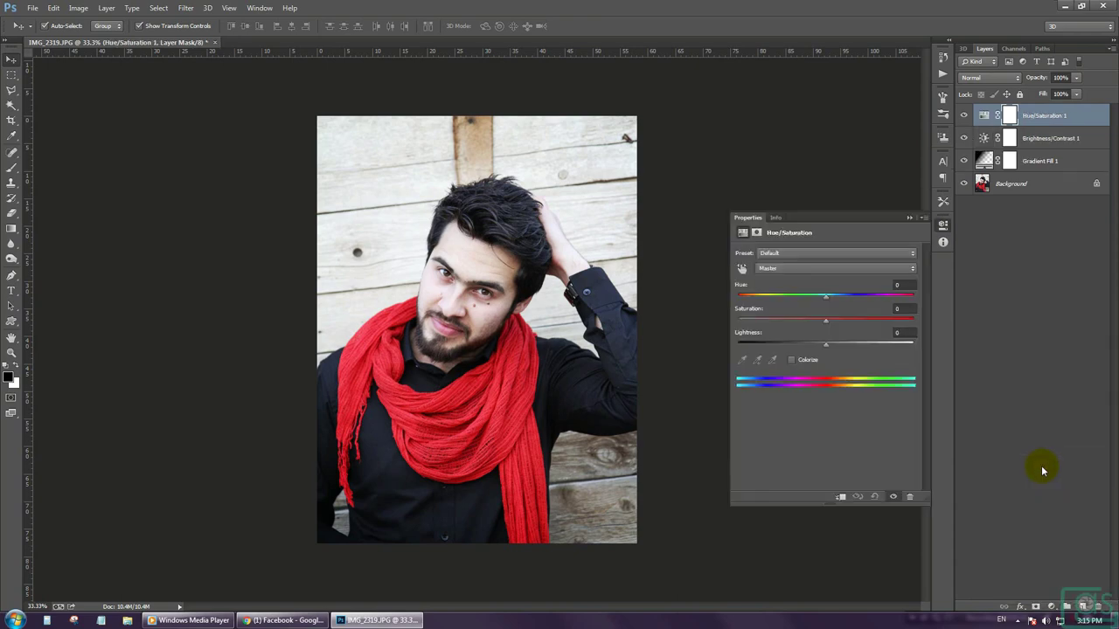
left_click(904, 309)
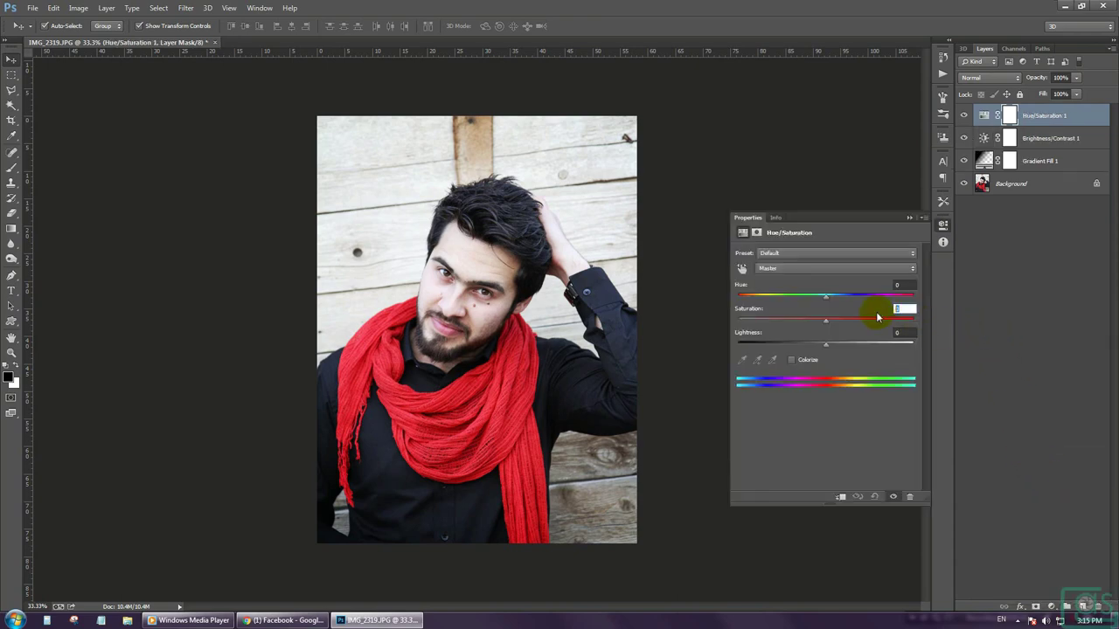
type("30")
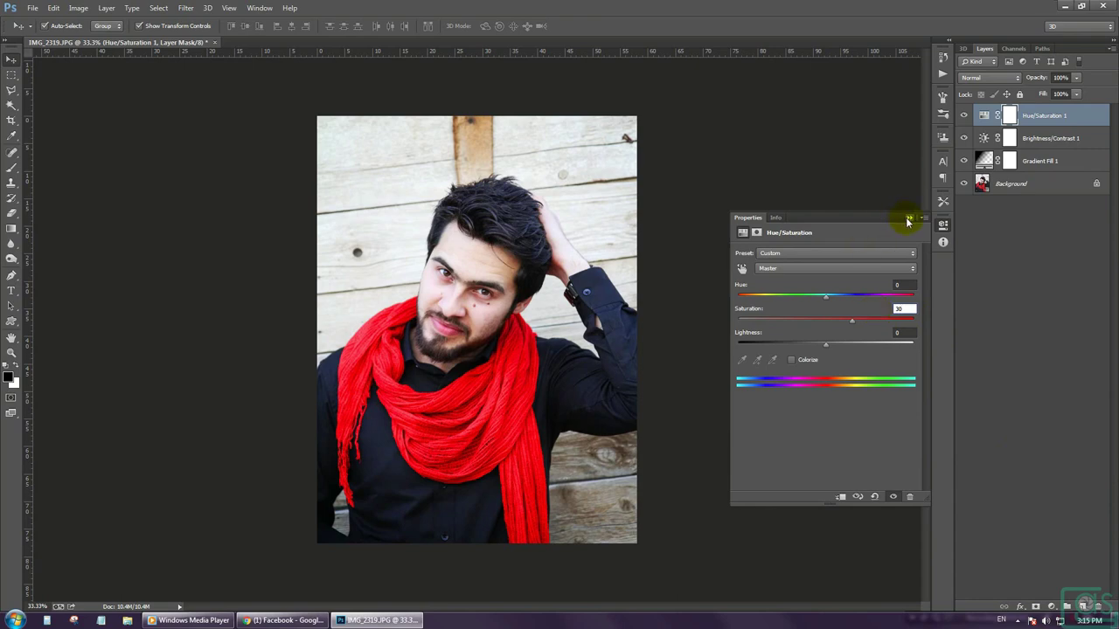
left_click(908, 219)
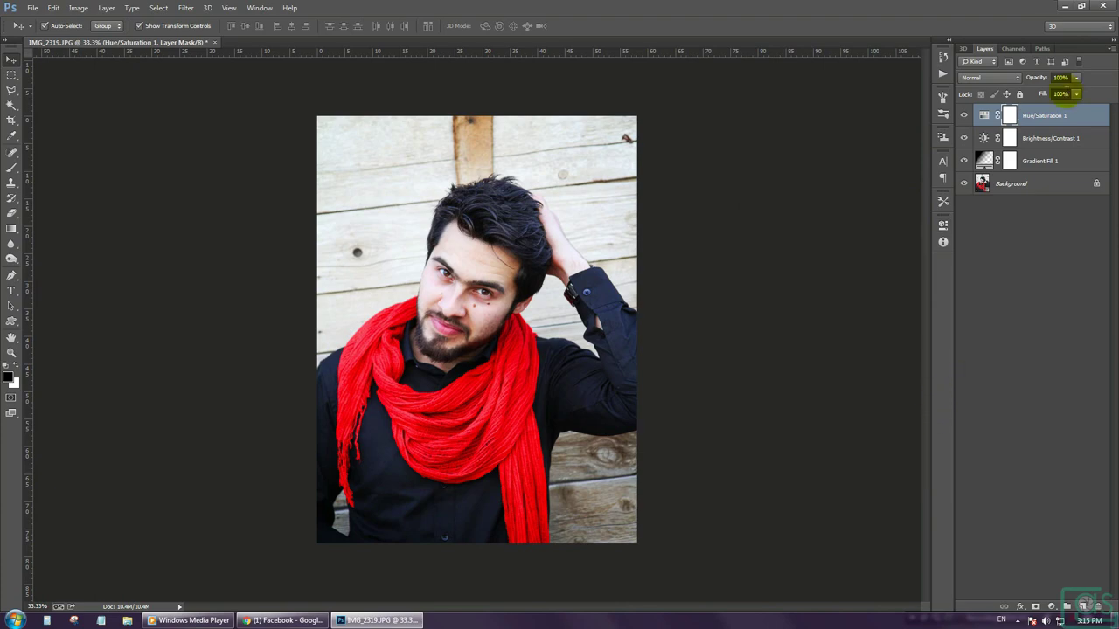
left_click(1051, 606)
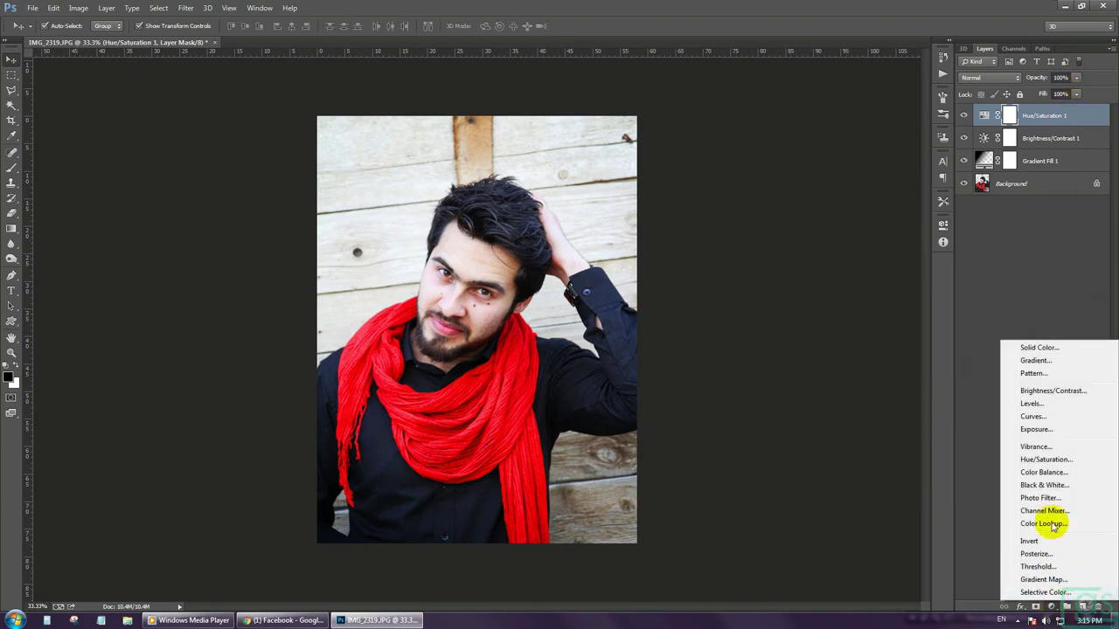
Step: Add a colorized Hue/Saturation layer with Hue 35 and Saturation 25
left_click(1078, 461)
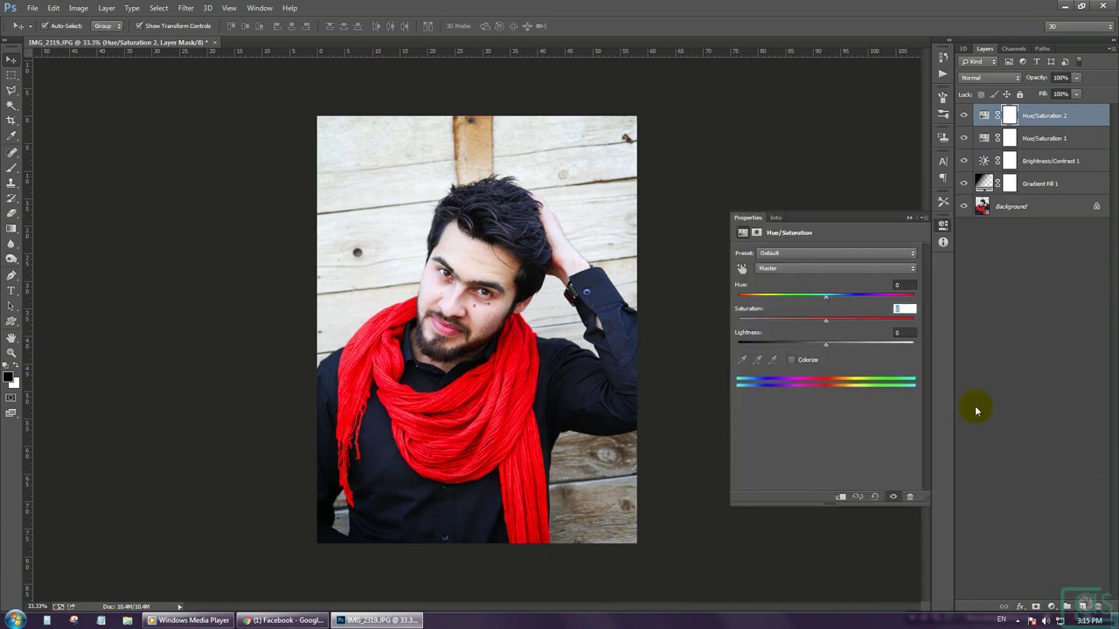
left_click(791, 359)
left_click(900, 285)
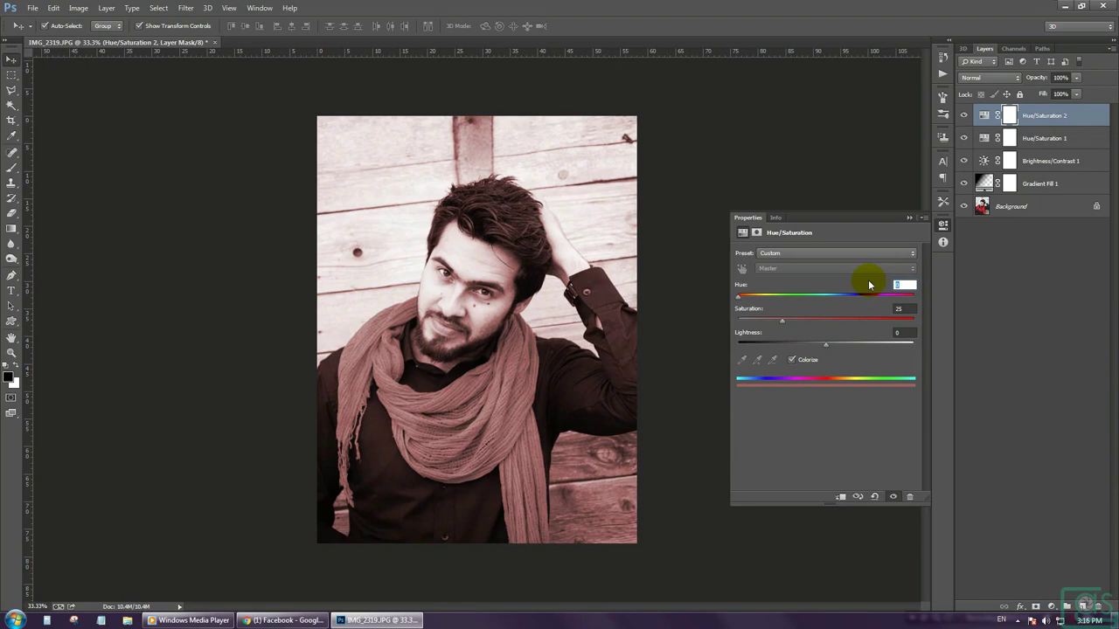
type("35")
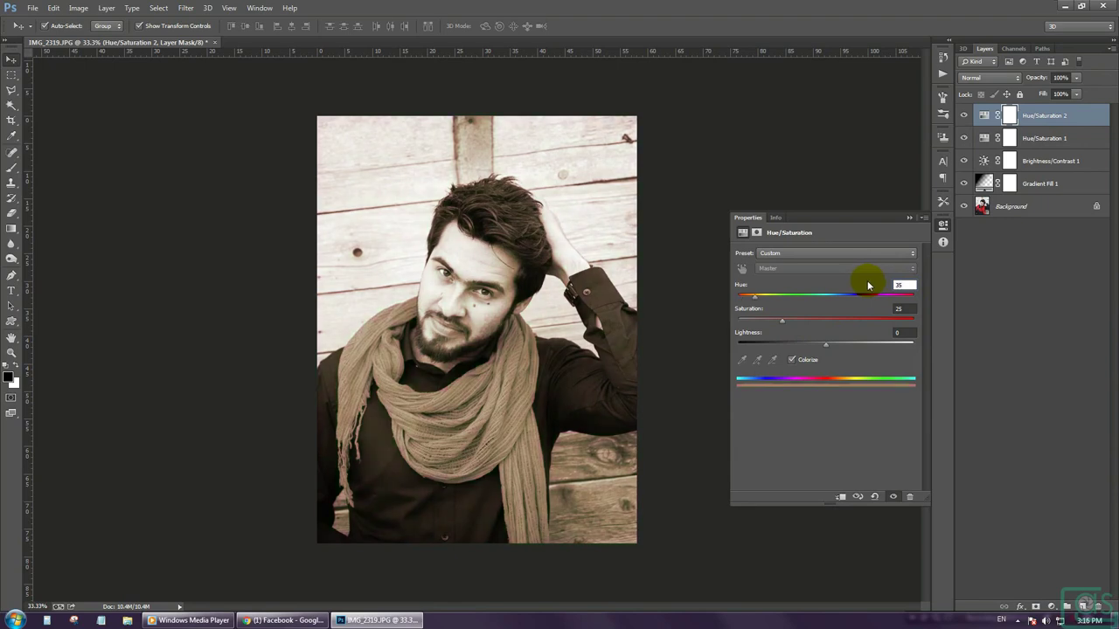
left_click(912, 308)
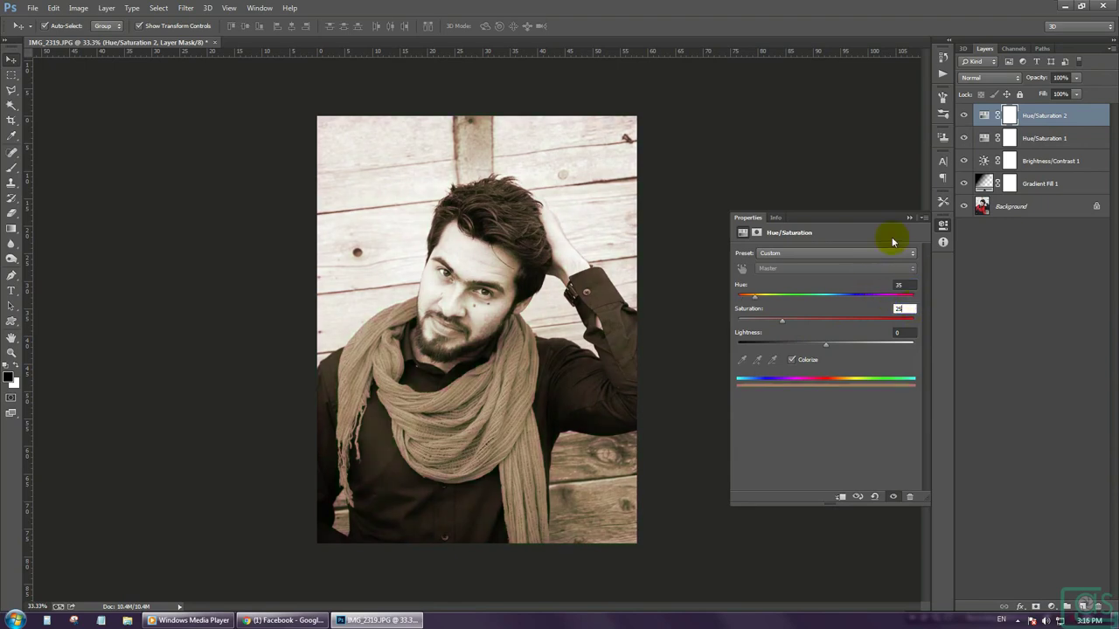
left_click(910, 218)
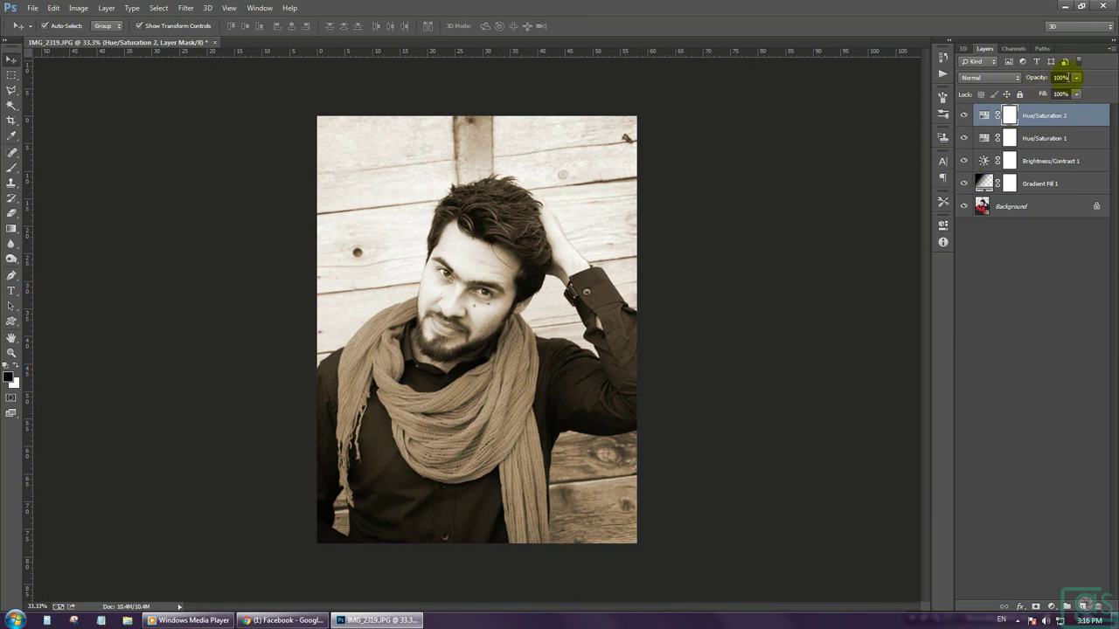
Step: Lower the Hue/Saturation 2 layer's opacity to 30%, then deselect it
left_click_drag(1076, 77, 1052, 93)
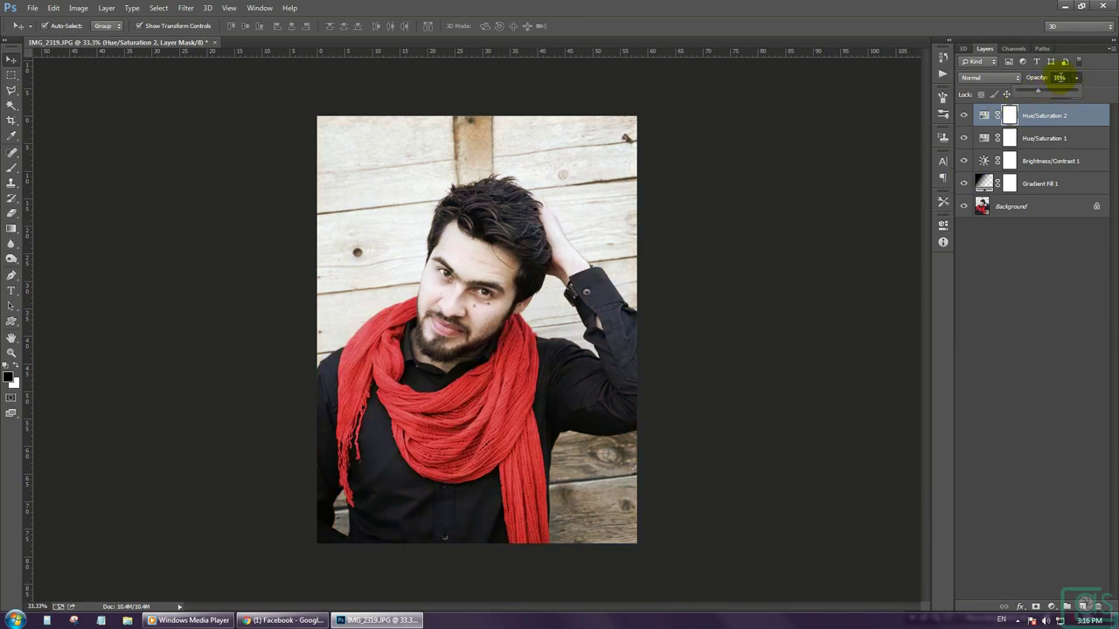
left_click(1040, 78)
type("30")
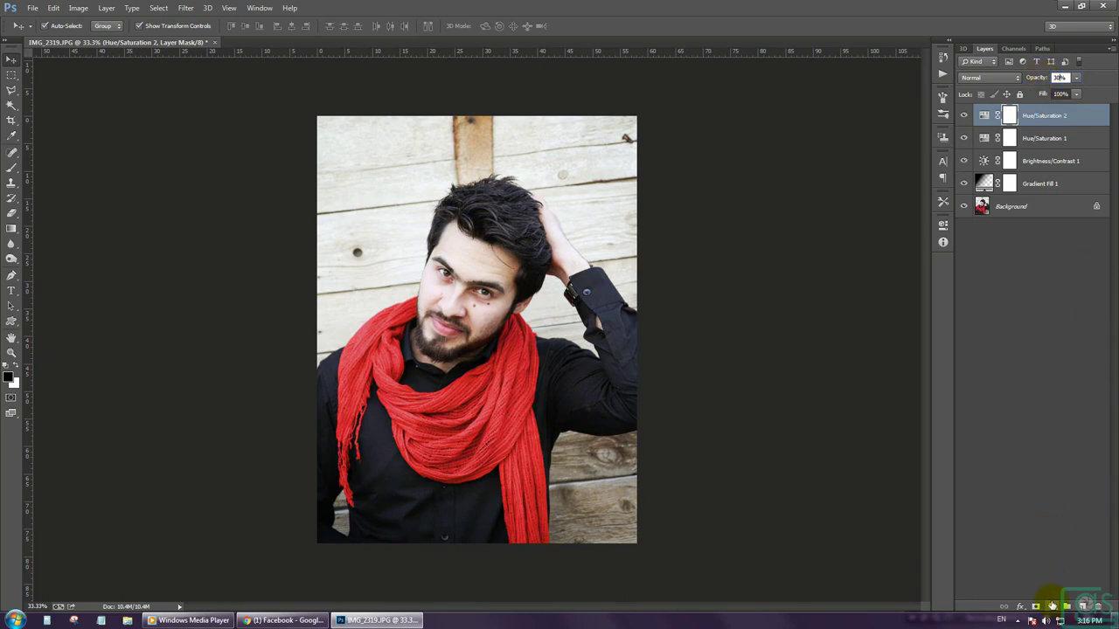
left_click(1048, 525)
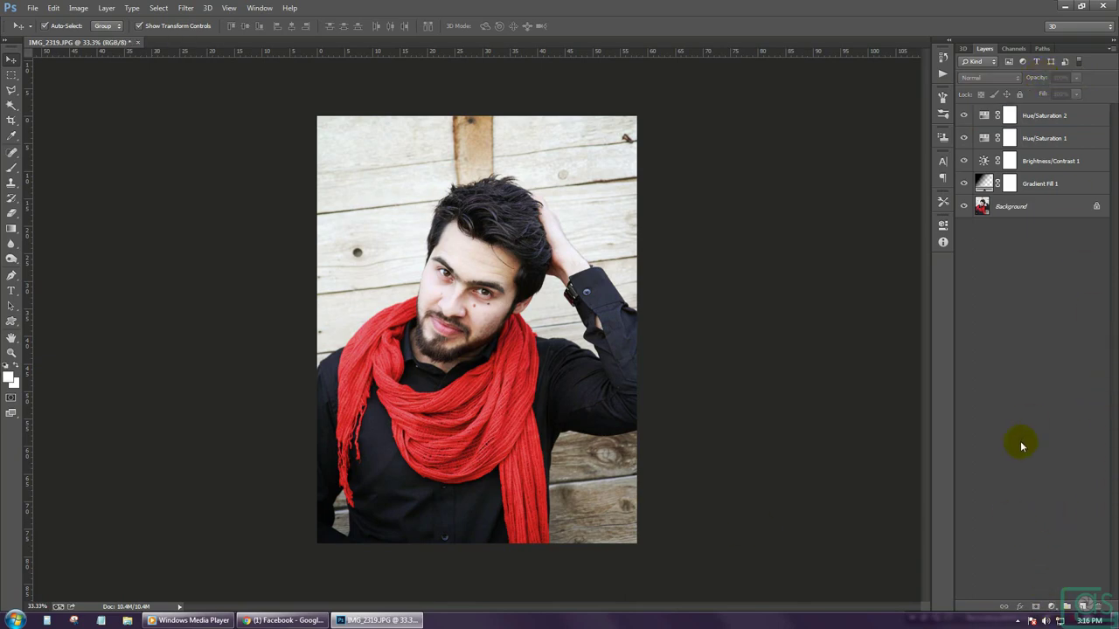
Step: Add a Curves layer and reshape the Red curve with highlight and shadow points
left_click(1039, 606)
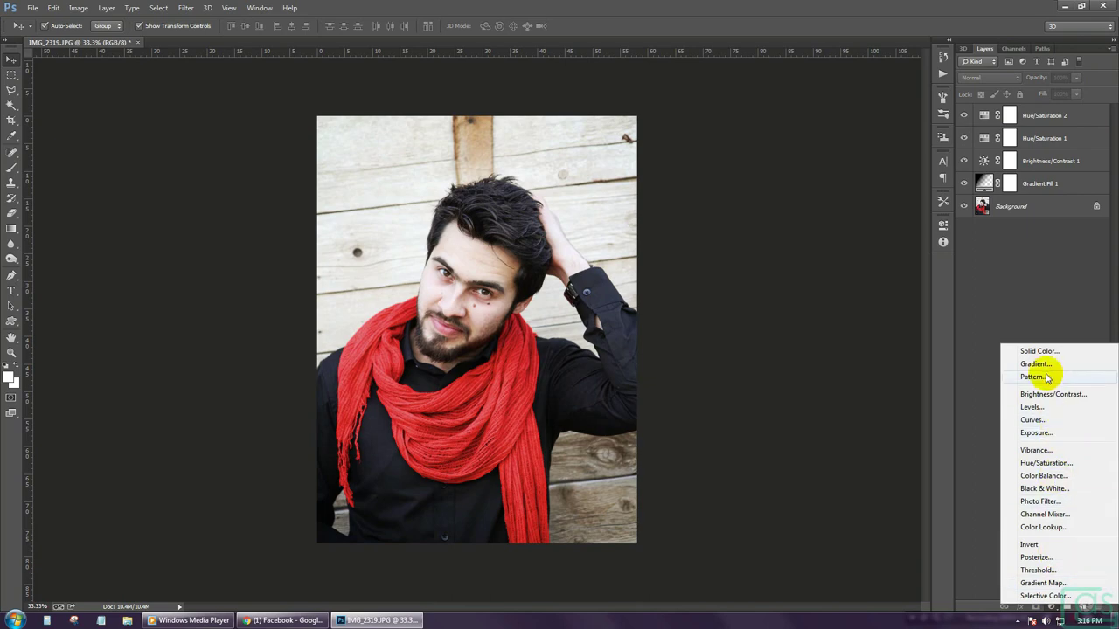
left_click(1046, 422)
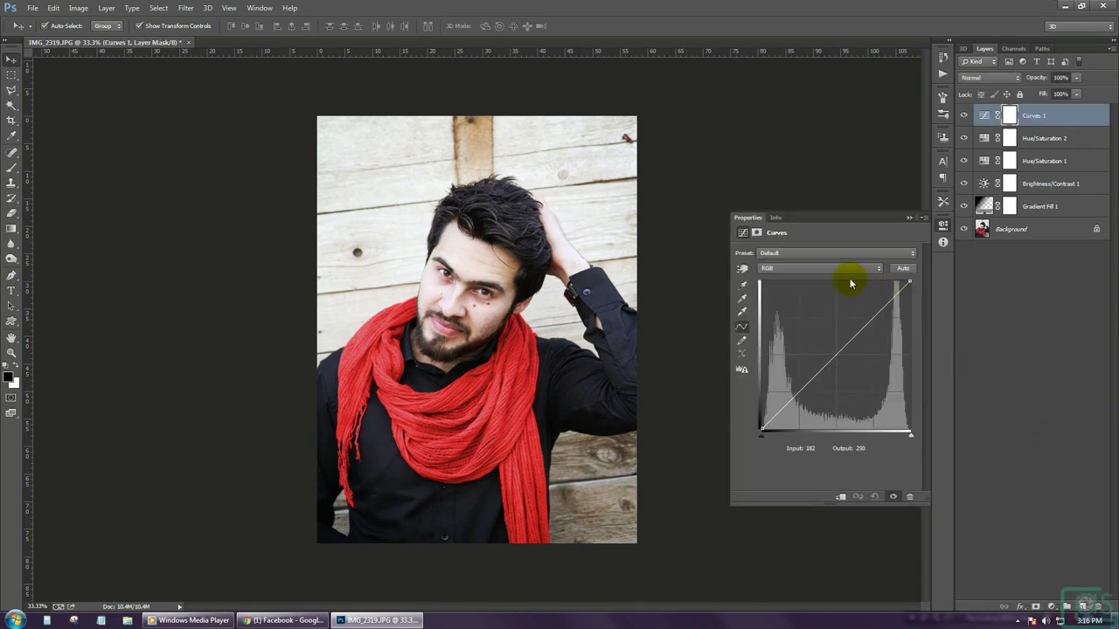
left_click(825, 270)
left_click(819, 282)
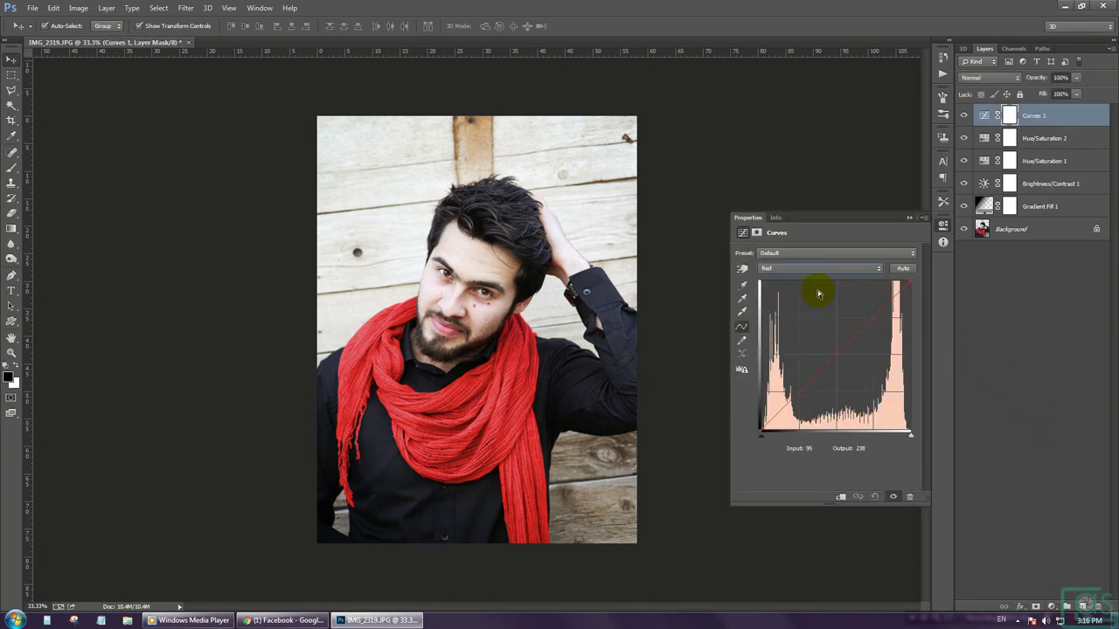
left_click_drag(892, 298, 882, 282)
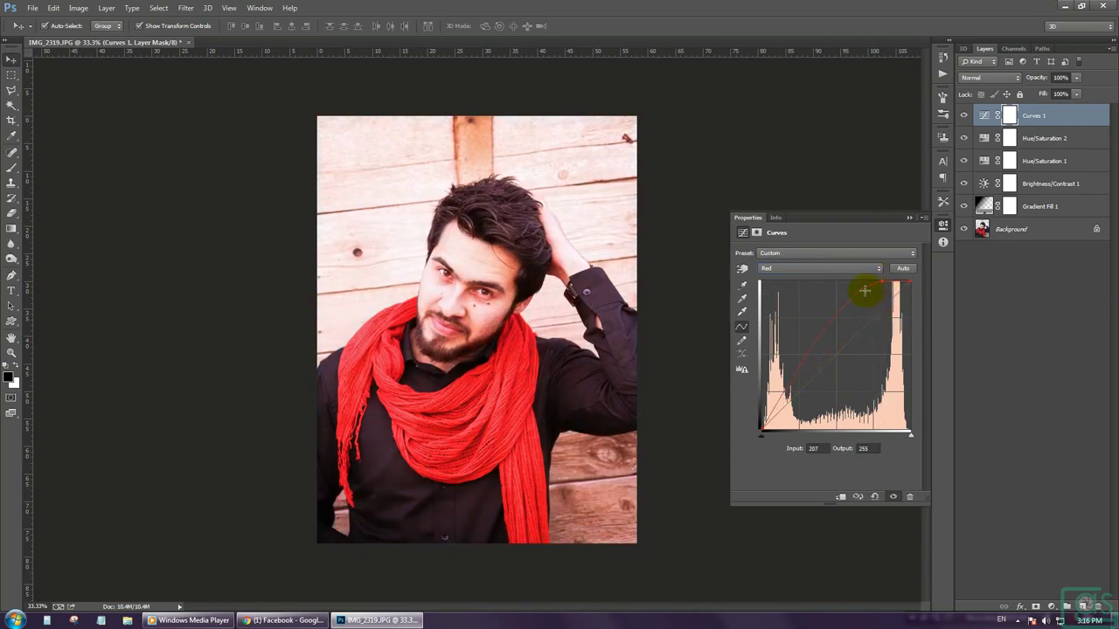
mouse_move(863, 291)
left_mouse_down()
mouse_move(863, 322)
mouse_move(862, 311)
left_mouse_up()
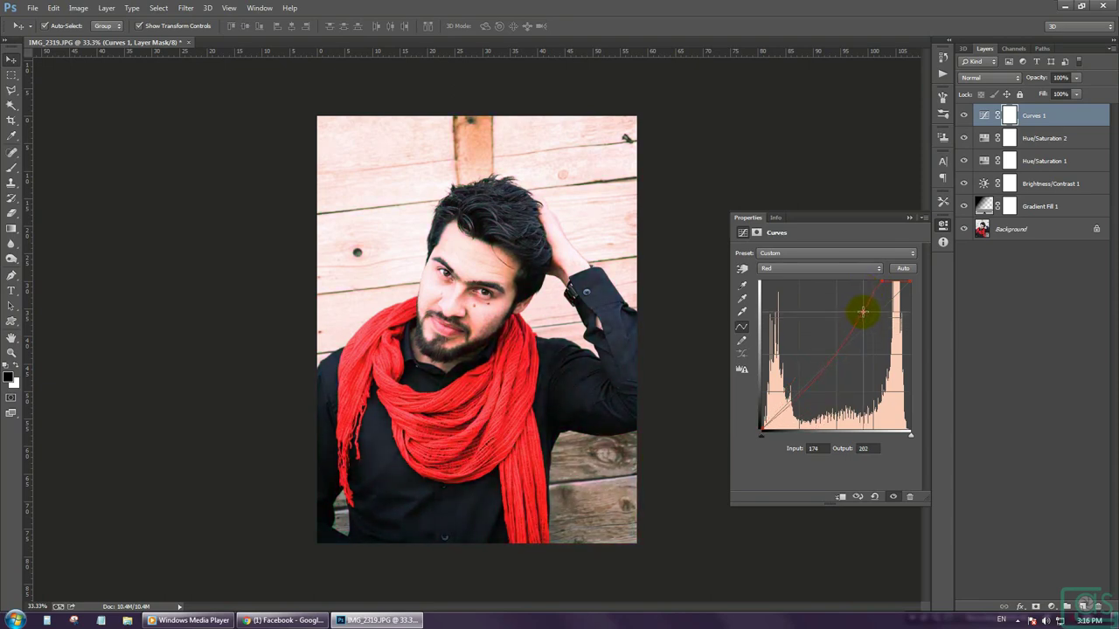
left_click_drag(811, 387, 806, 397)
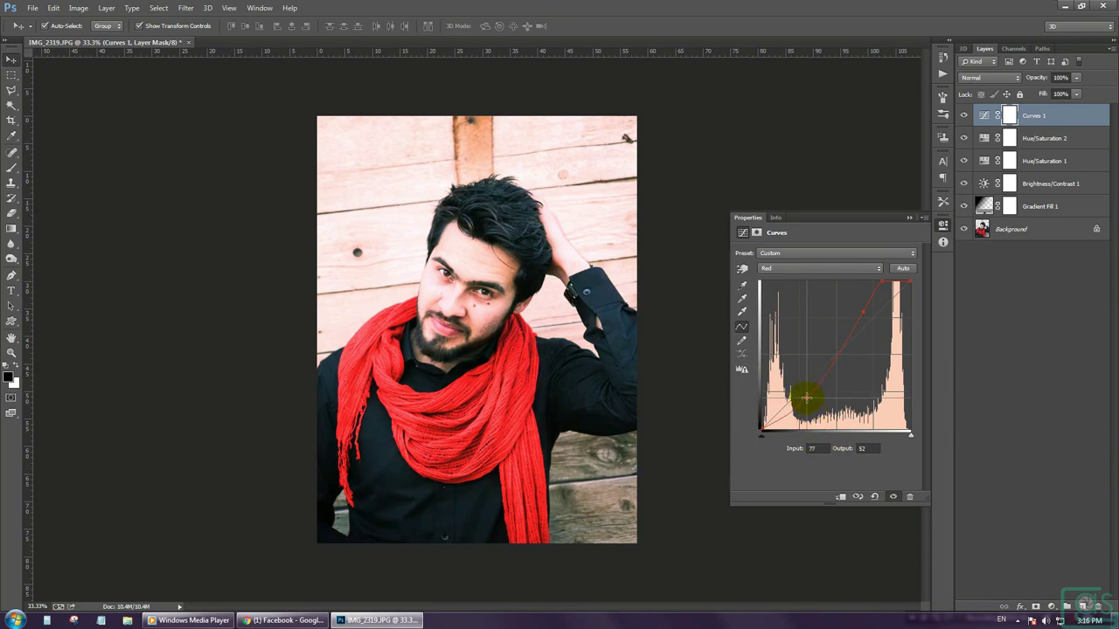
left_click_drag(806, 398, 809, 400)
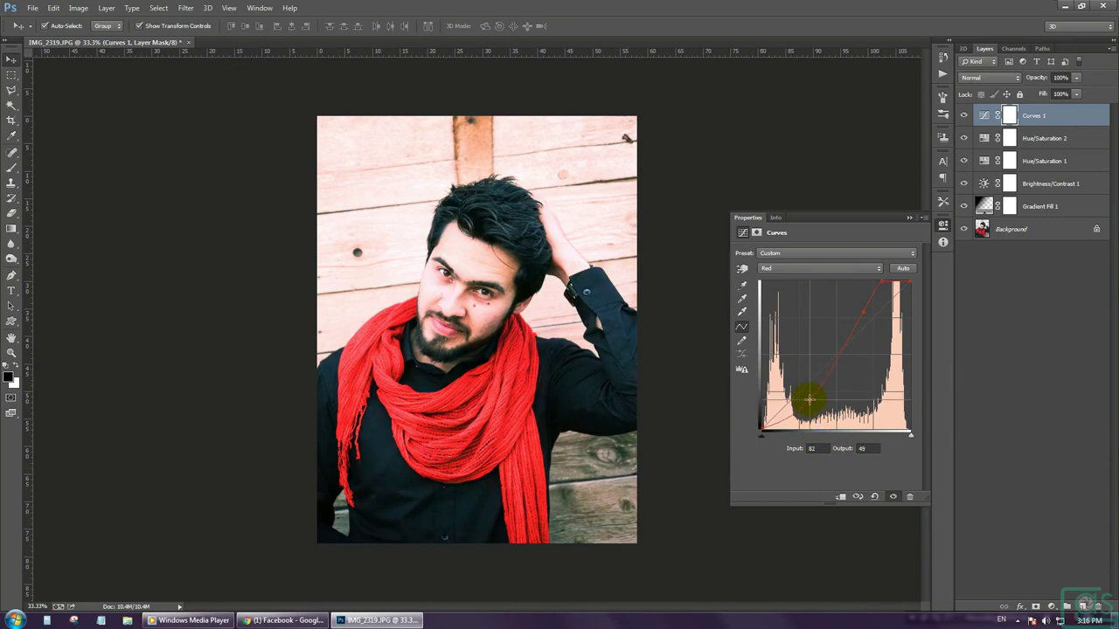
Step: On the Green curve, lift the highlights and darken the shadows
left_click(810, 269)
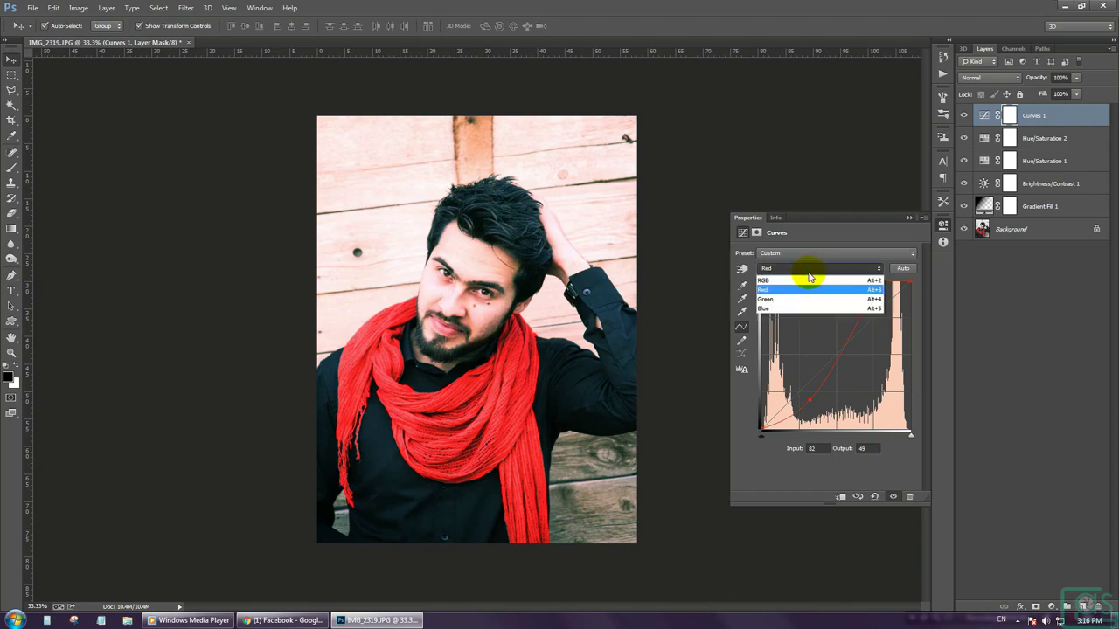
left_click(809, 303)
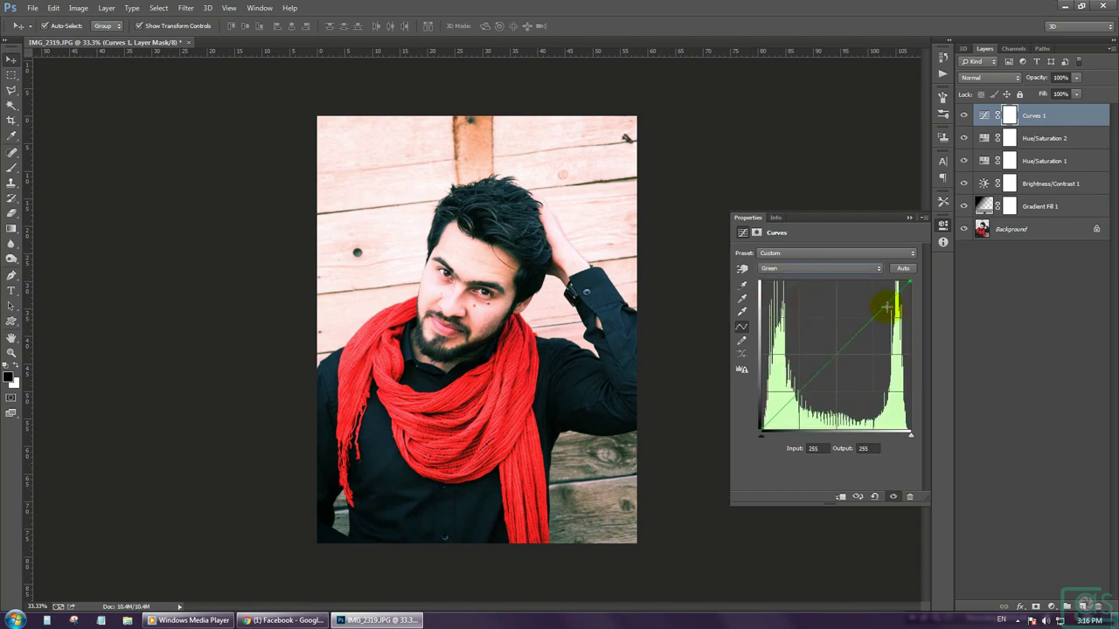
left_click_drag(872, 318, 865, 305)
left_click_drag(794, 387, 797, 395)
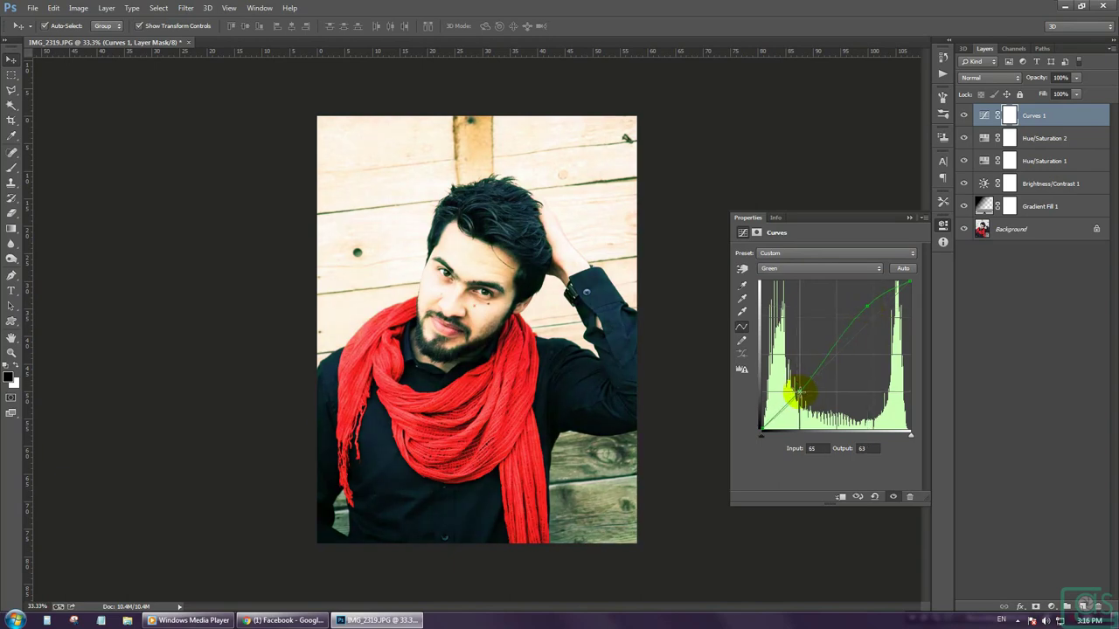
left_click_drag(797, 395, 799, 397)
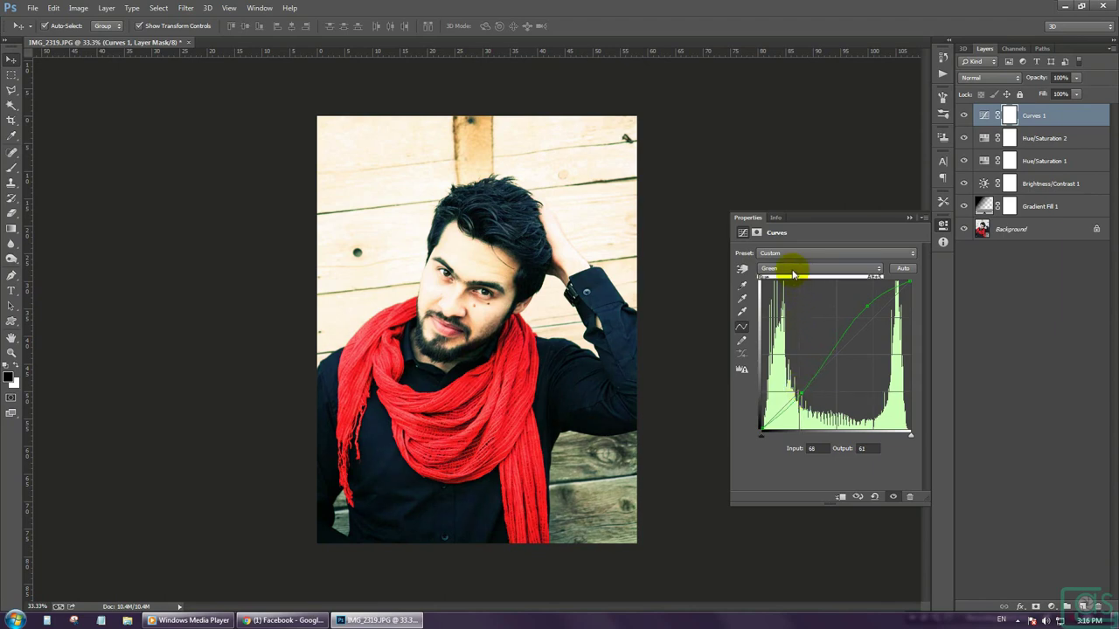
Step: On the Blue curve, lower highlights toward yellow and lift shadows toward blue
left_click(791, 297)
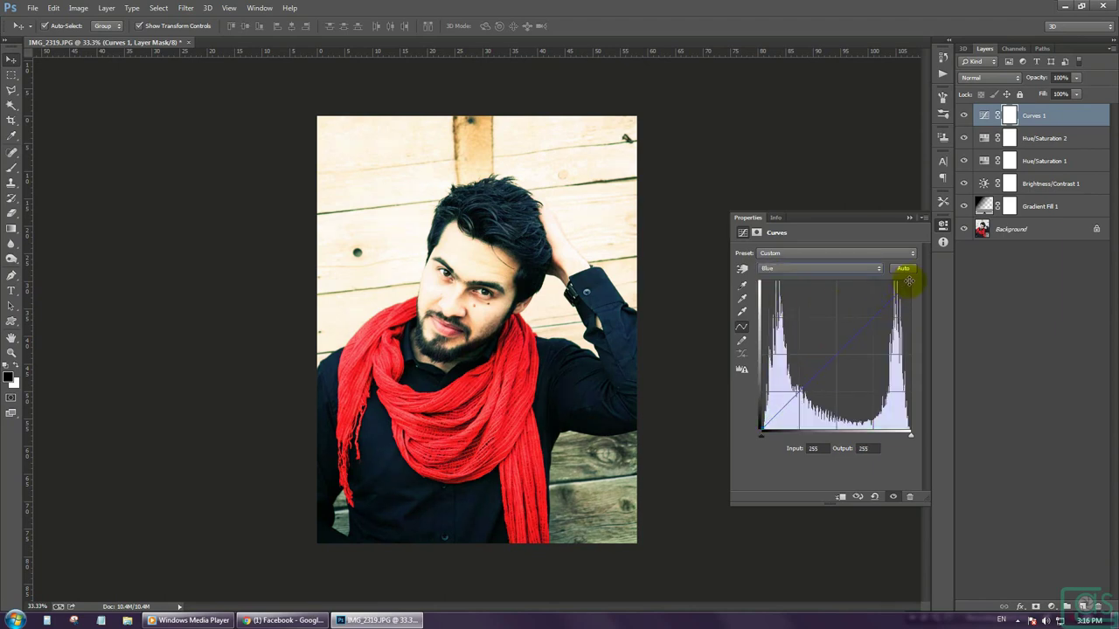
left_click_drag(909, 280, 919, 301)
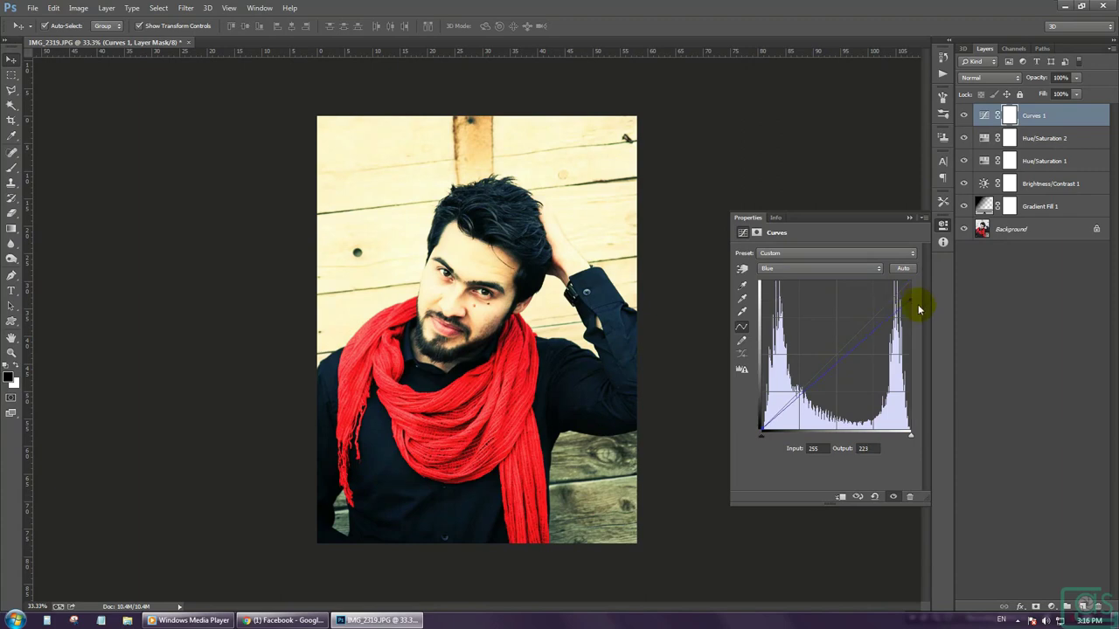
left_click_drag(763, 426, 762, 408)
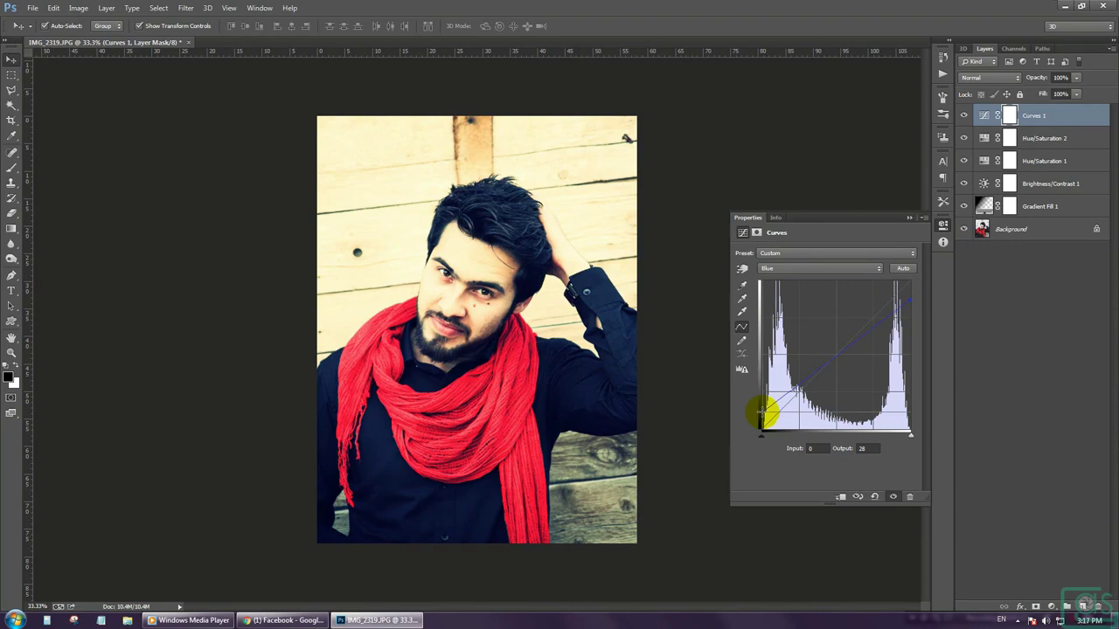
left_click(902, 278)
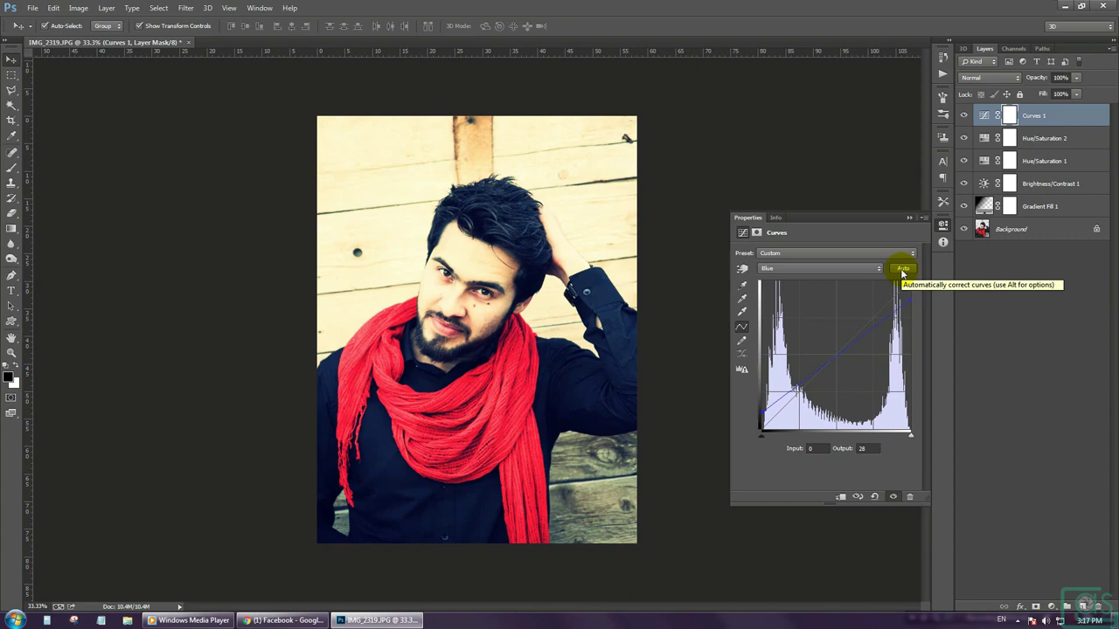
left_click(910, 218)
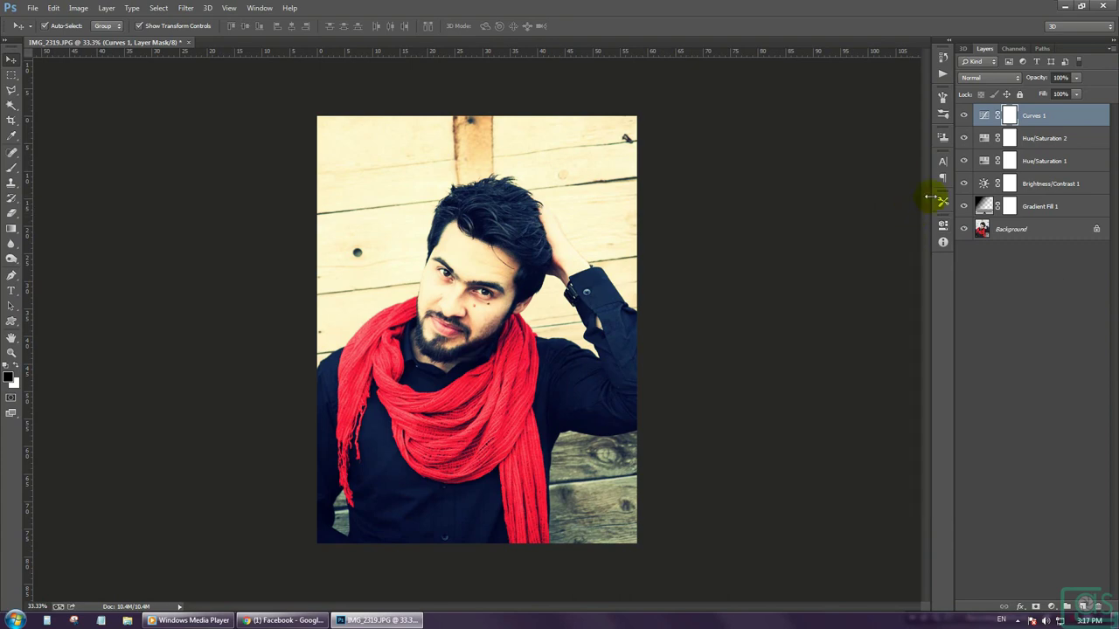
Step: Add a colorized Hue/Saturation layer with Hue 40 and Saturation 40
left_click(1051, 607)
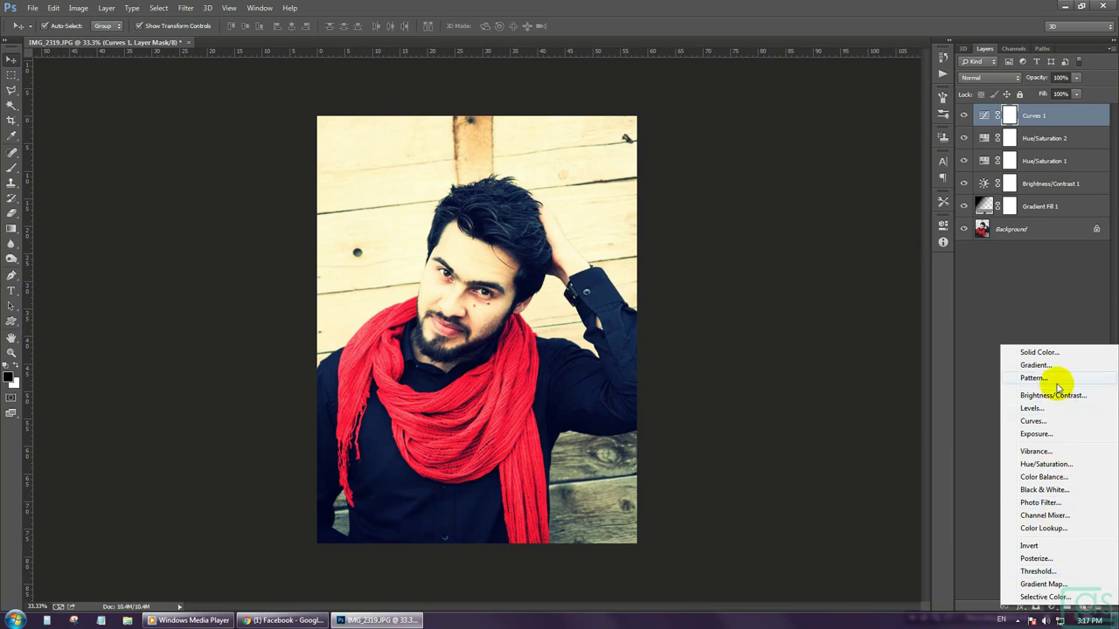
left_click(1045, 464)
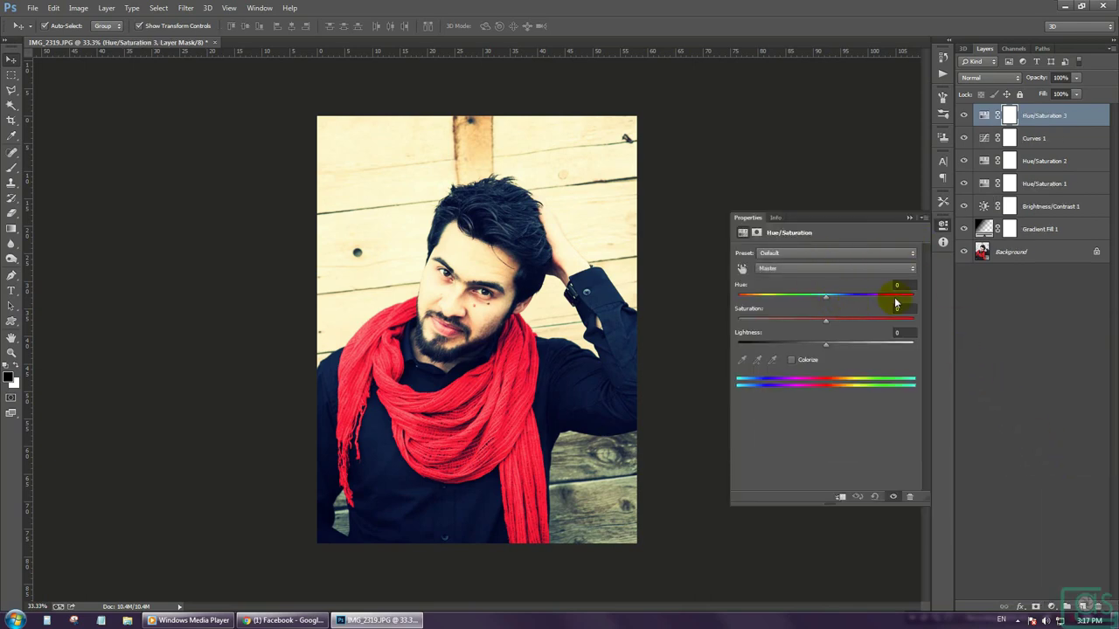
left_click(792, 360)
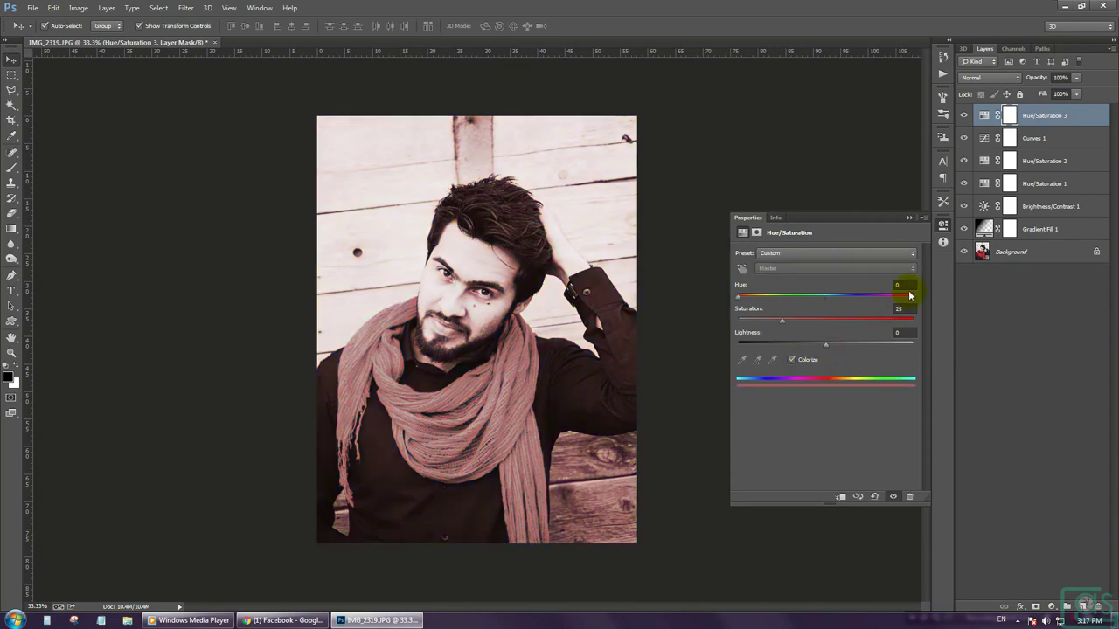
type("40")
key("Return")
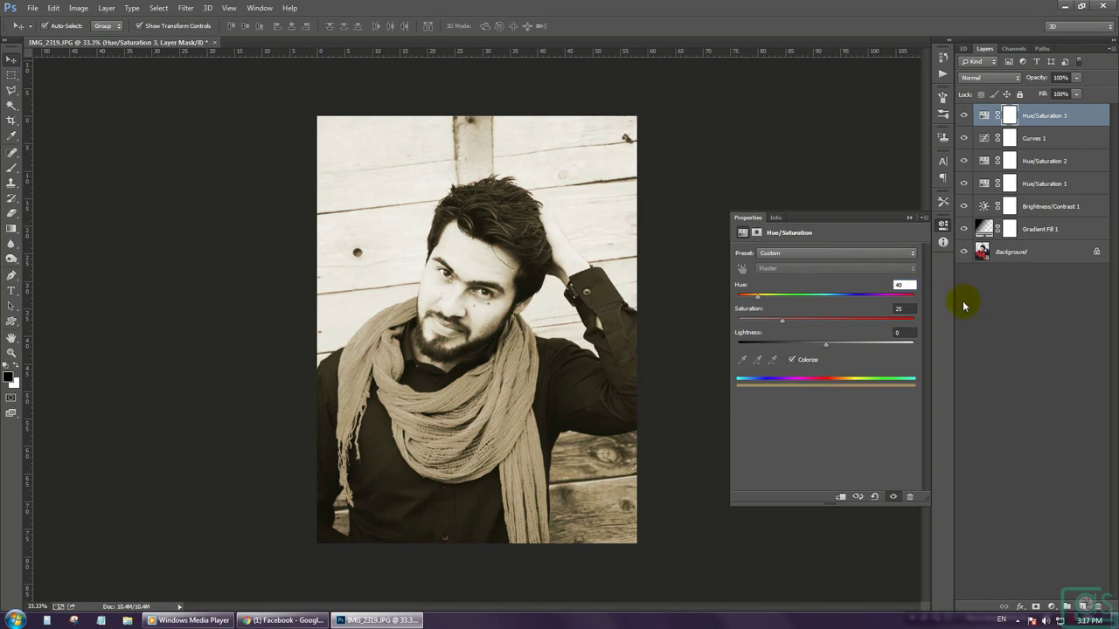
type("40")
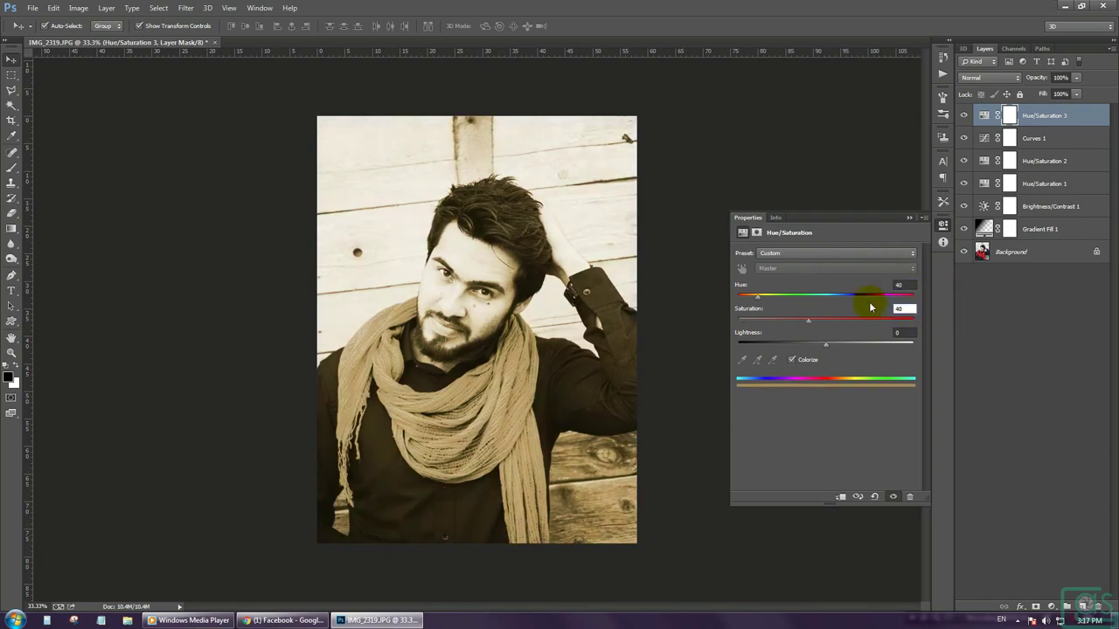
left_click(920, 217)
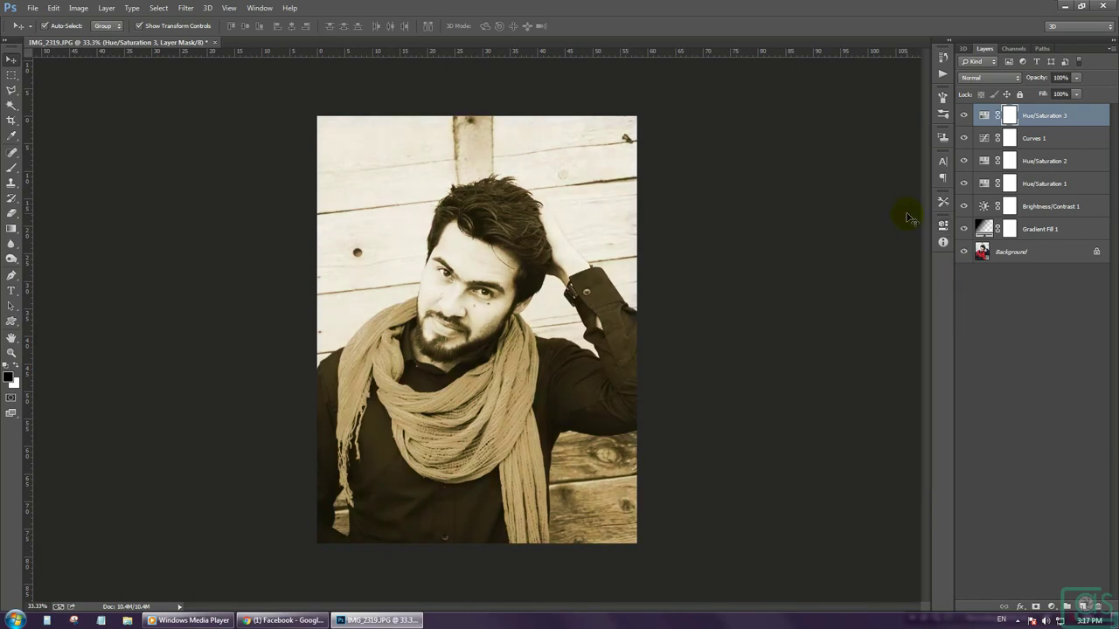
Step: Set the Hue/Saturation 3 layer opacity to 30%
left_click(1060, 78)
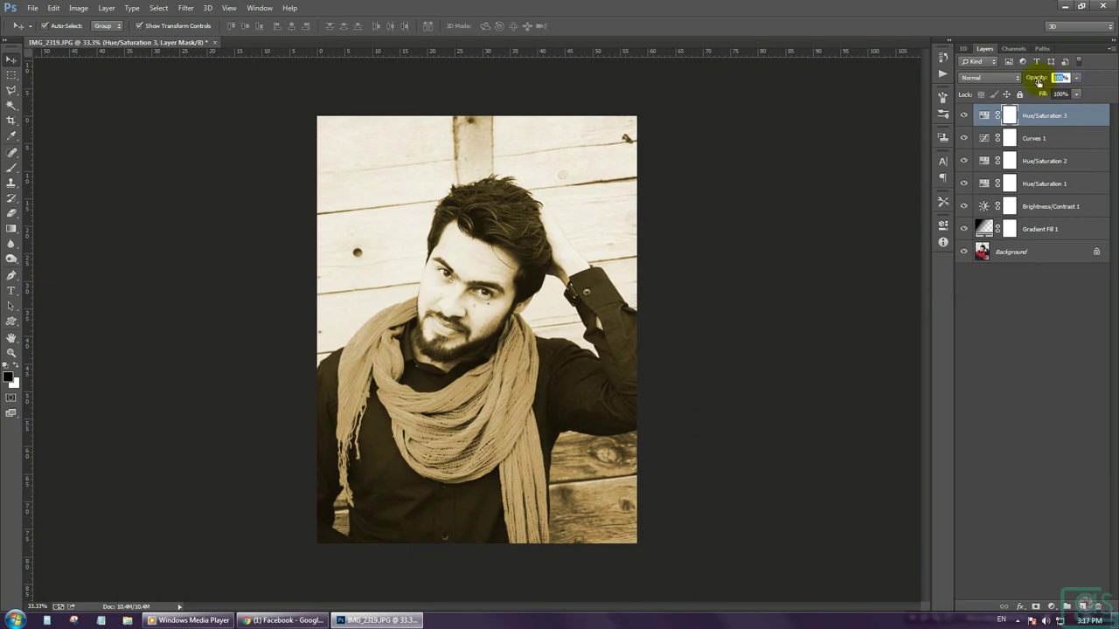
type("30")
key("Return")
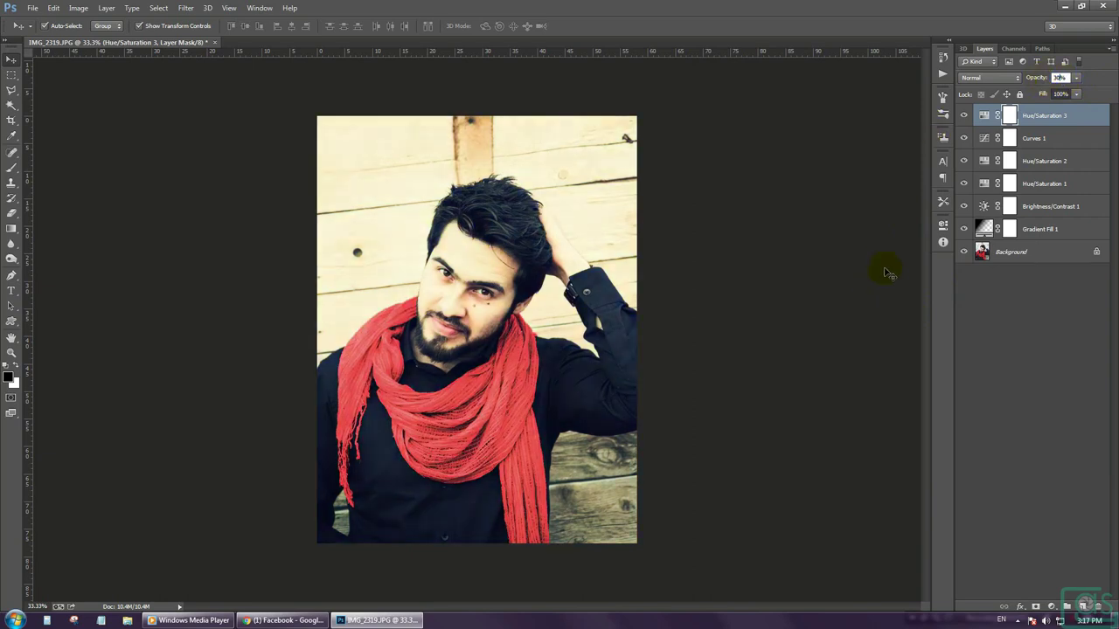
Step: Give Hue/Saturation 3 a vector mask from its mask properties, keeping Hue 40 and Saturation 40
left_click(1052, 607)
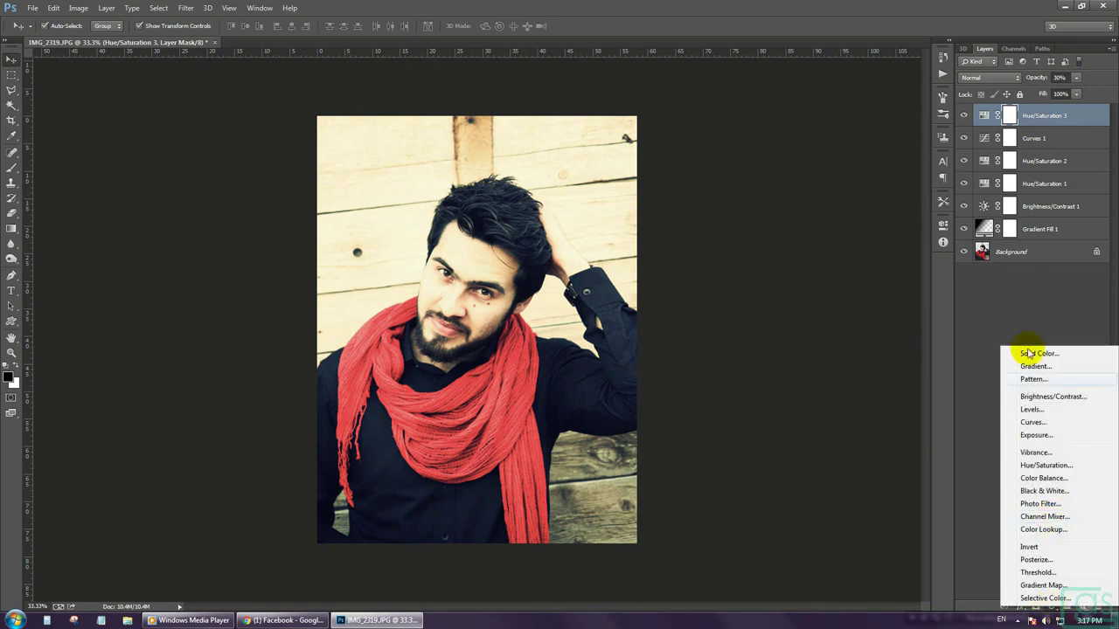
left_click(1009, 117)
left_click(984, 115)
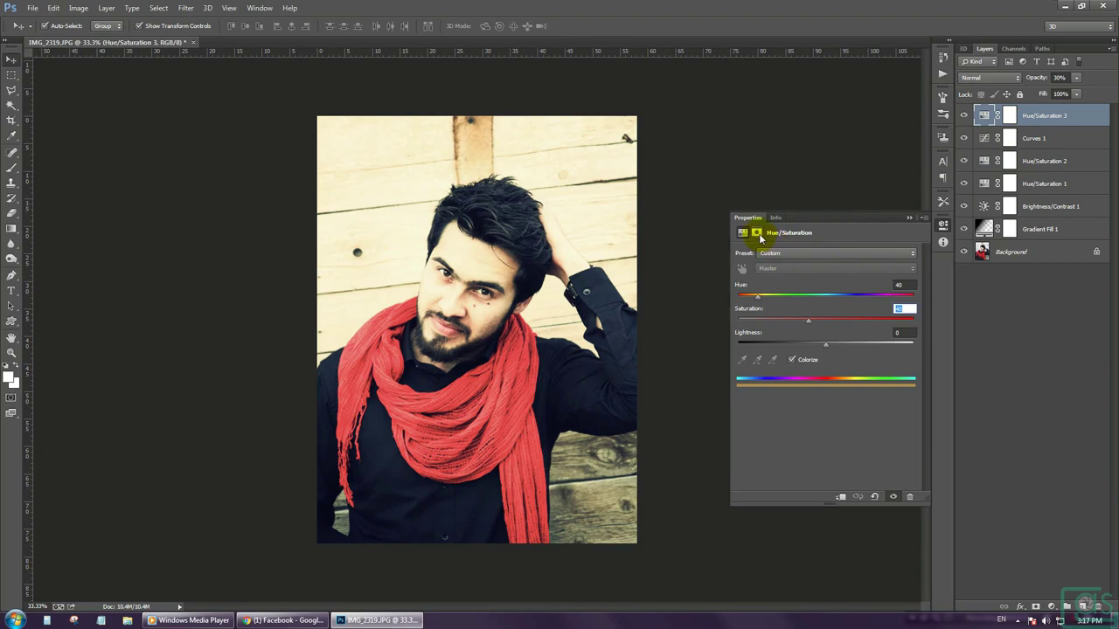
left_click(757, 233)
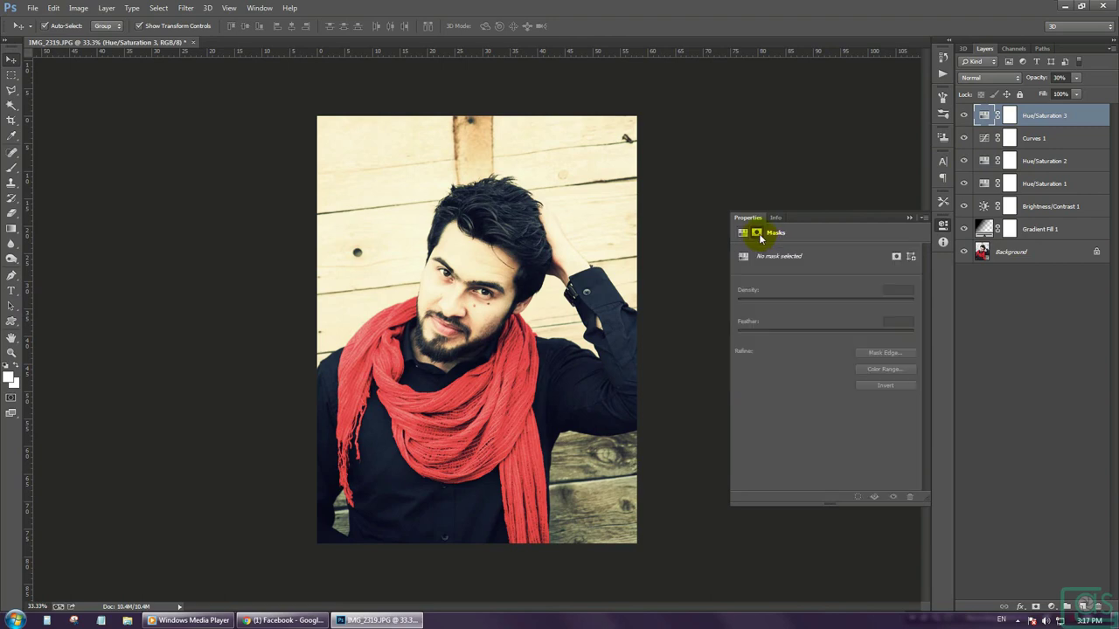
left_click(910, 257)
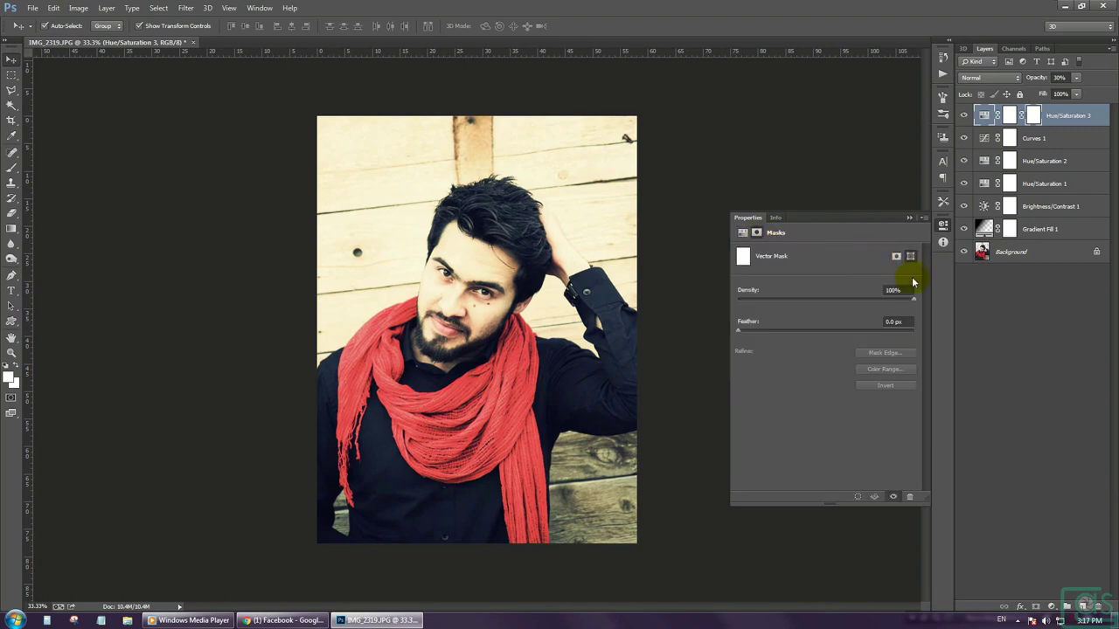
left_click(742, 233)
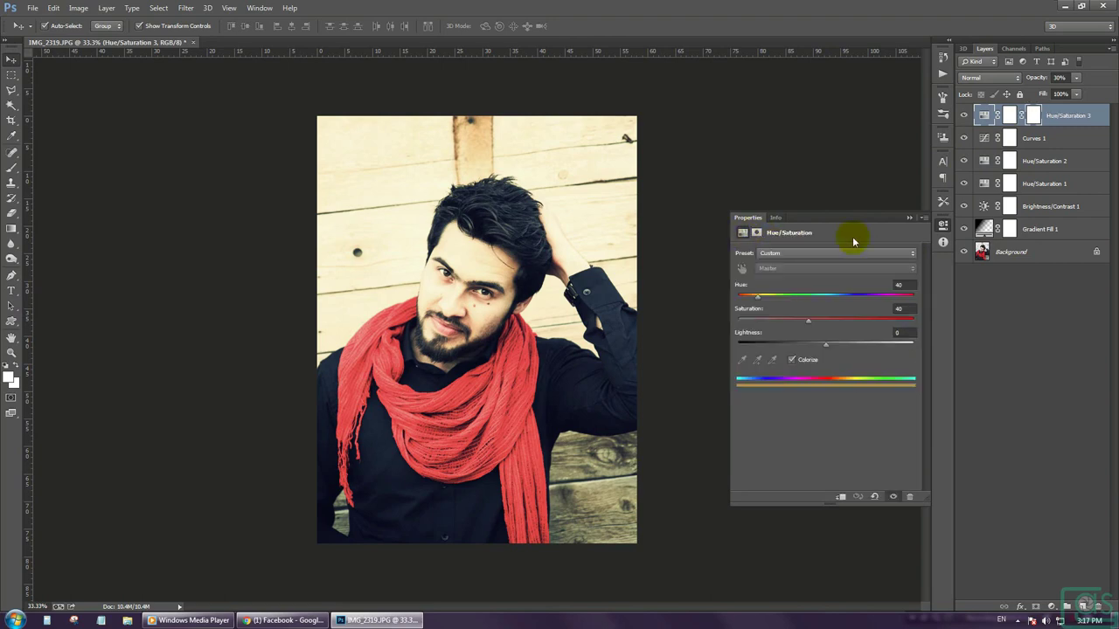
left_click(1051, 608)
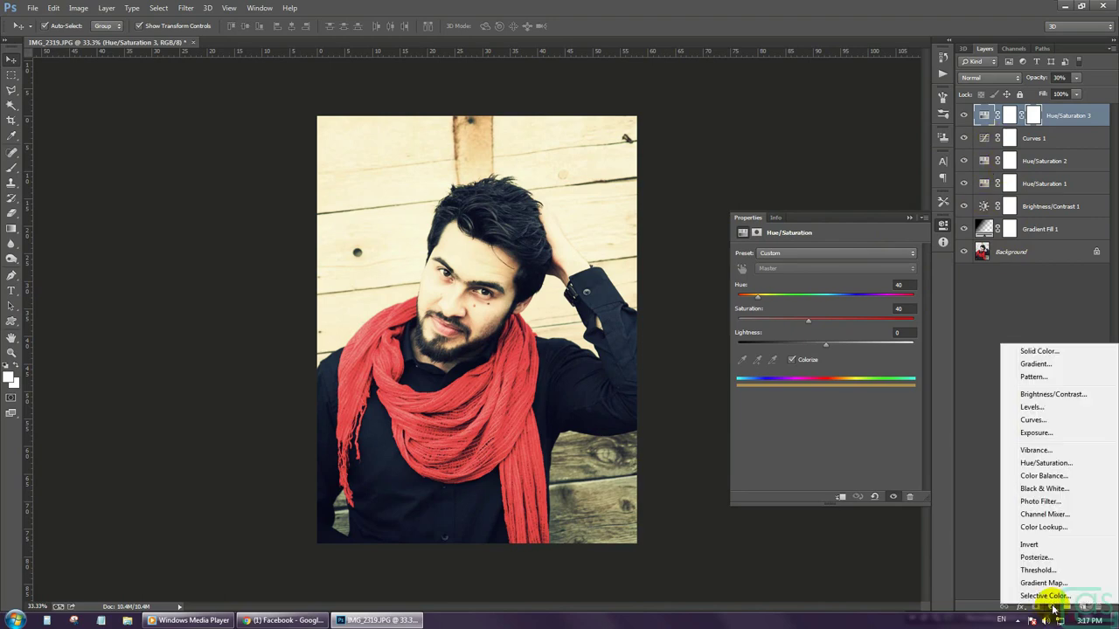
Step: Add a Solid Color fill layer in pink, hex f61962
left_click(1057, 353)
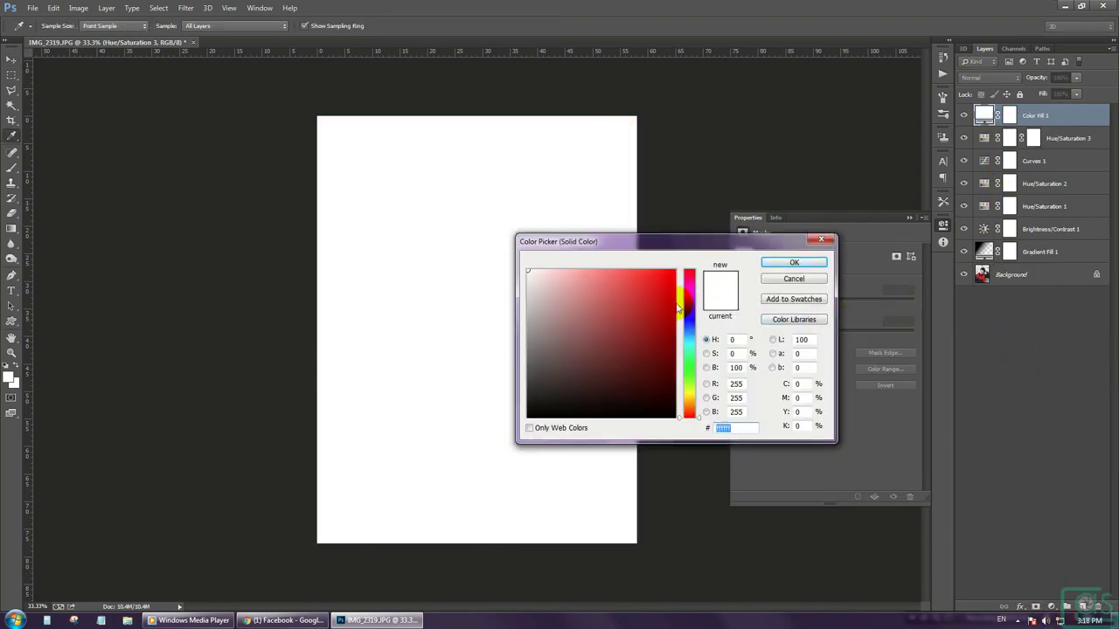
left_click(692, 280)
left_click(662, 277)
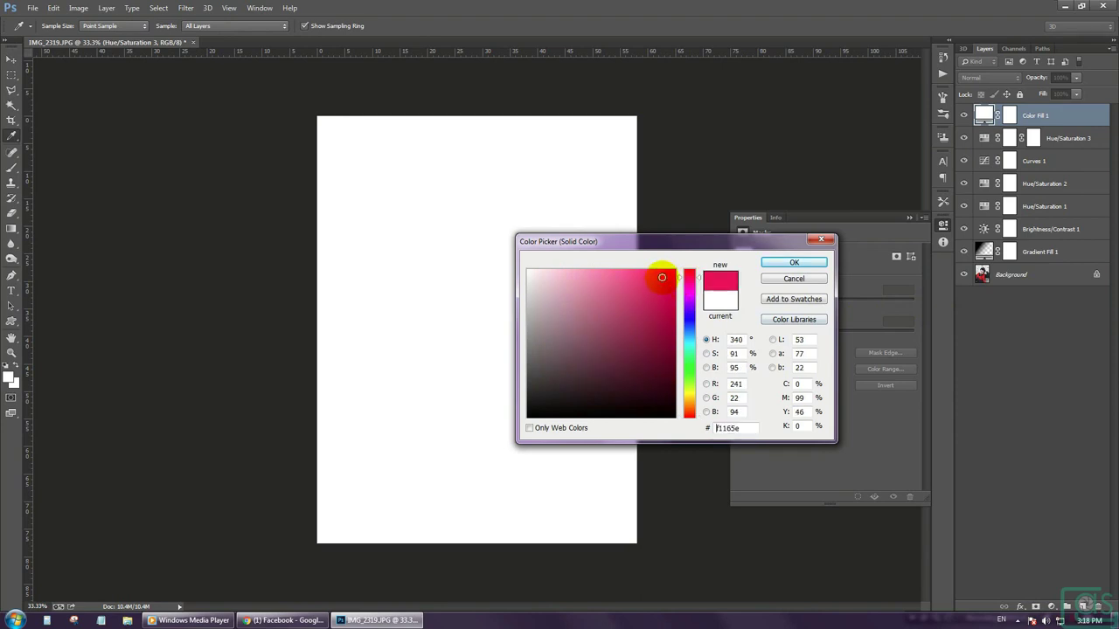
left_click_drag(759, 431, 621, 418)
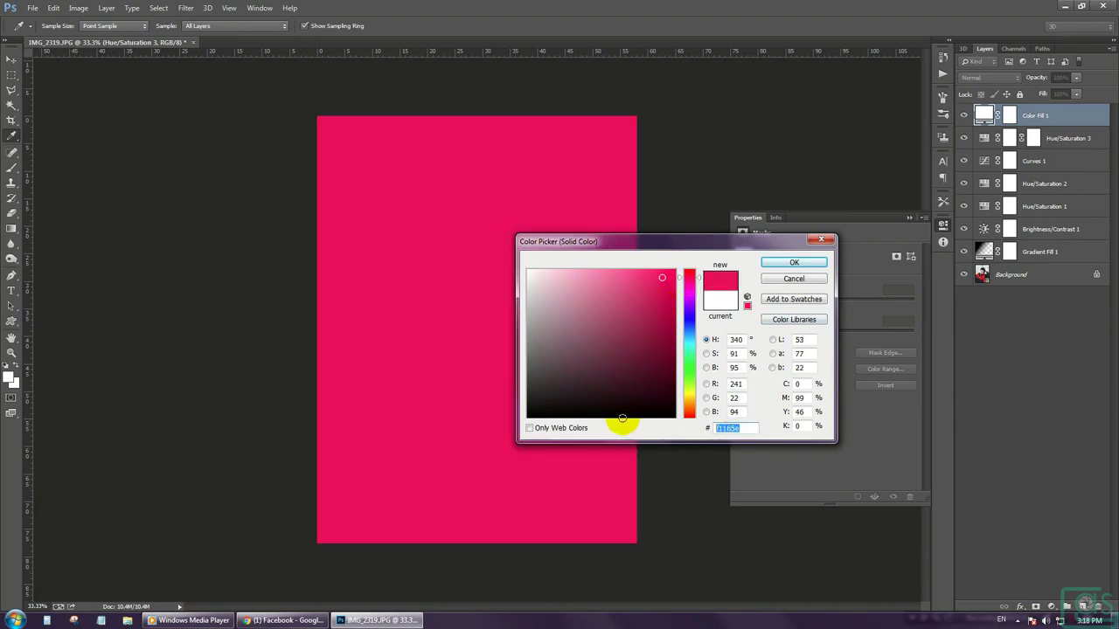
type("f")
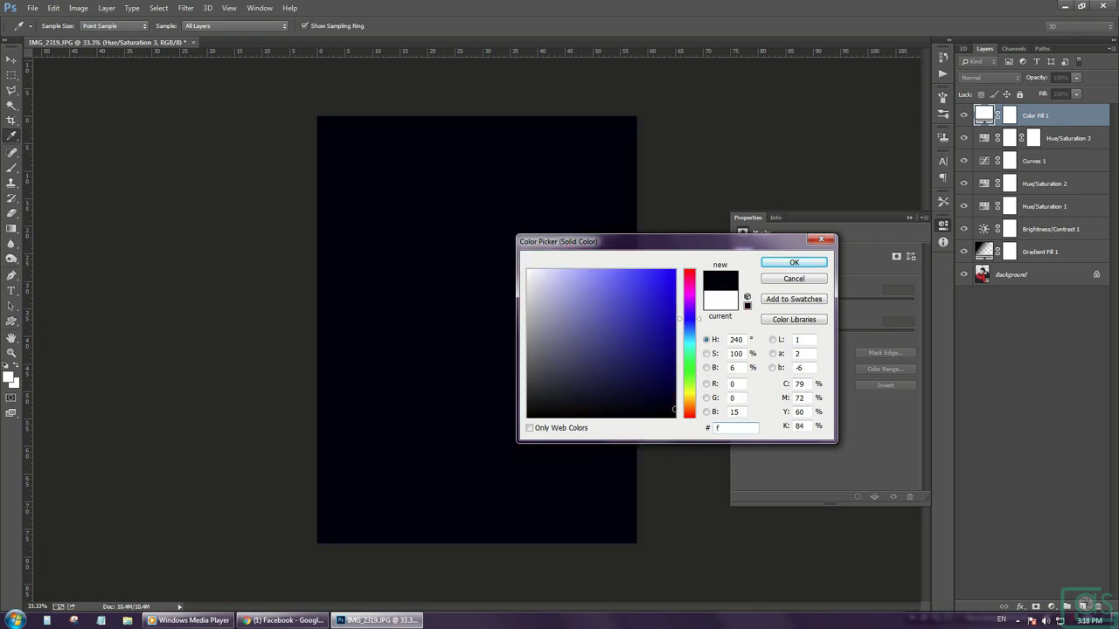
type("619")
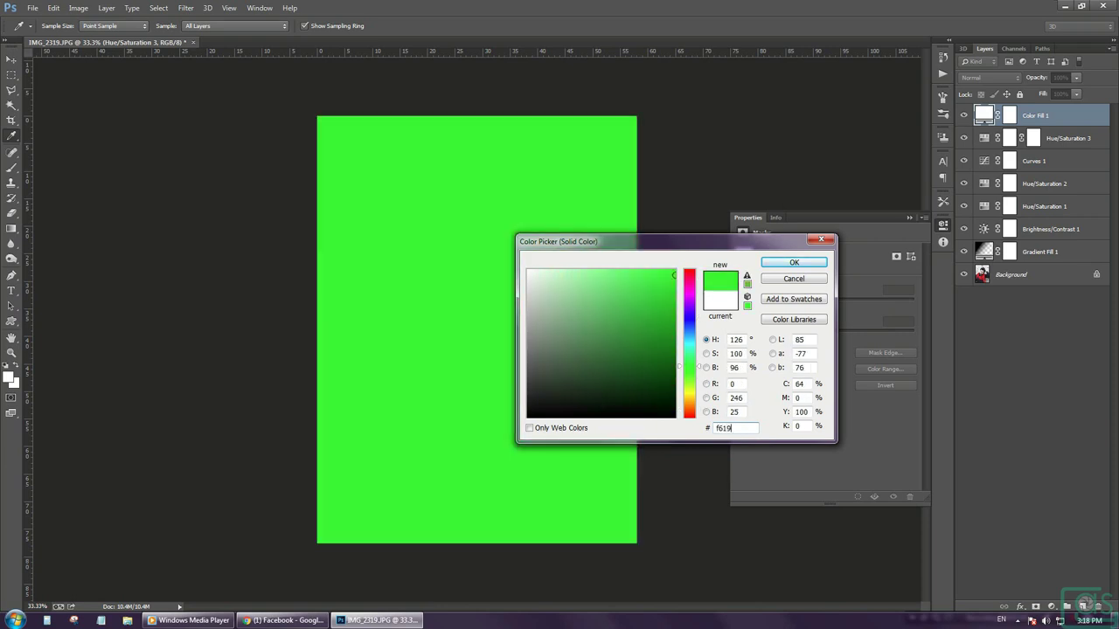
type("62")
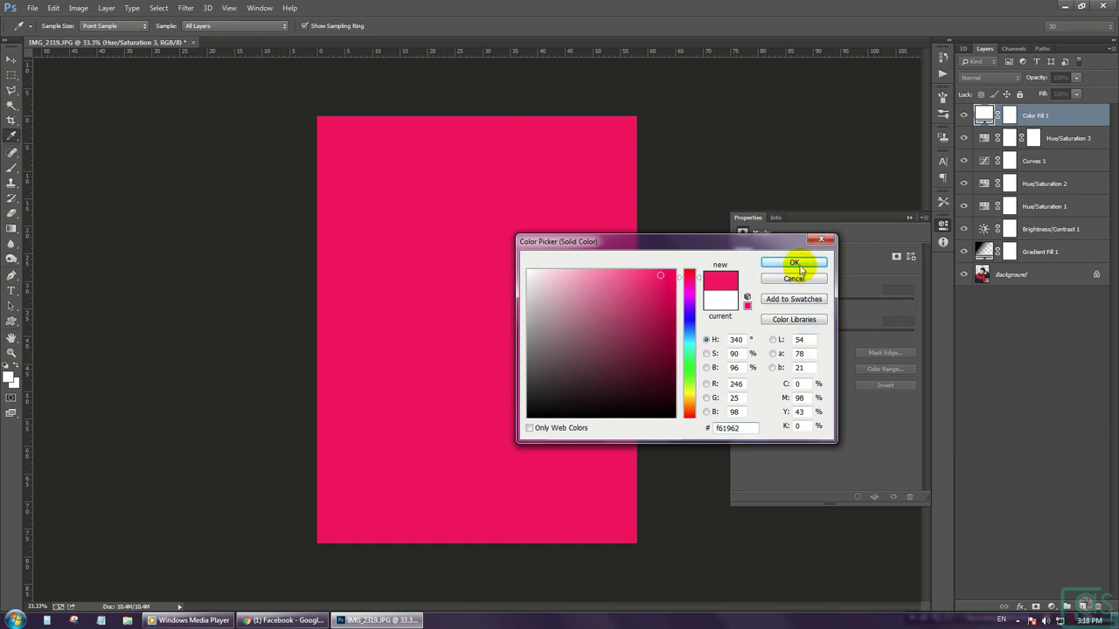
left_click(793, 262)
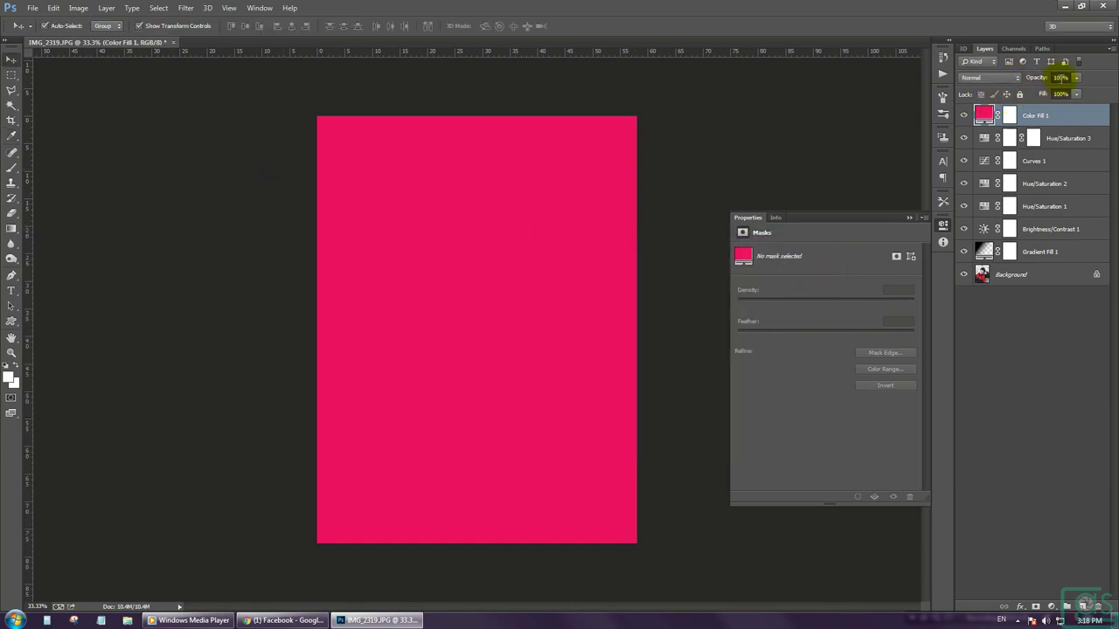
Step: Set the pink fill to very low opacity in Screen blend mode
type("0")
key("Return")
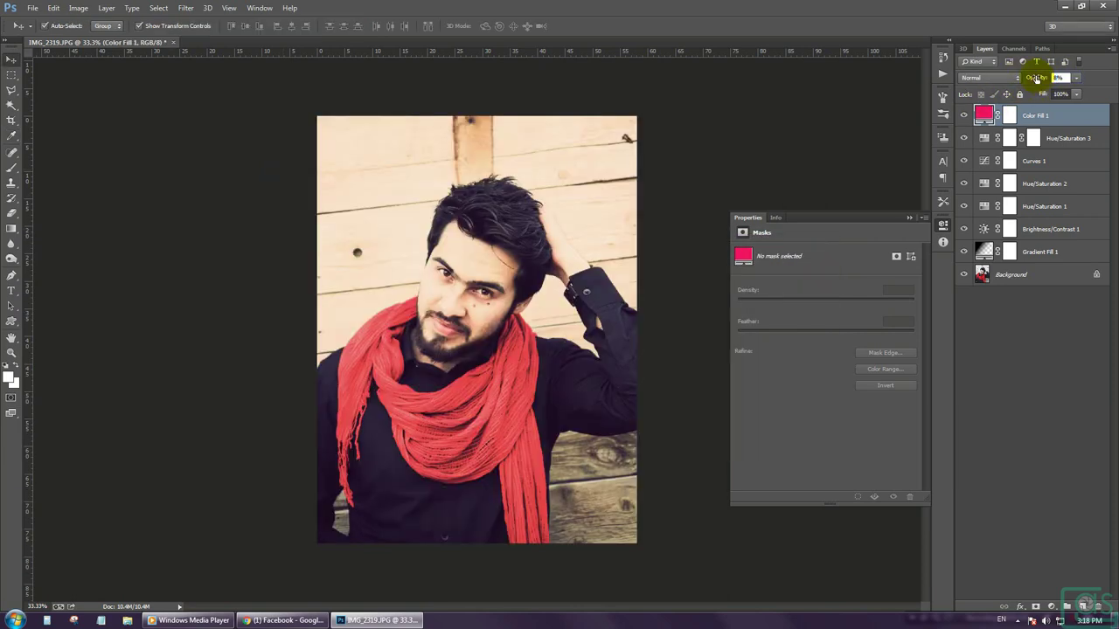
left_click(1009, 80)
left_click(981, 174)
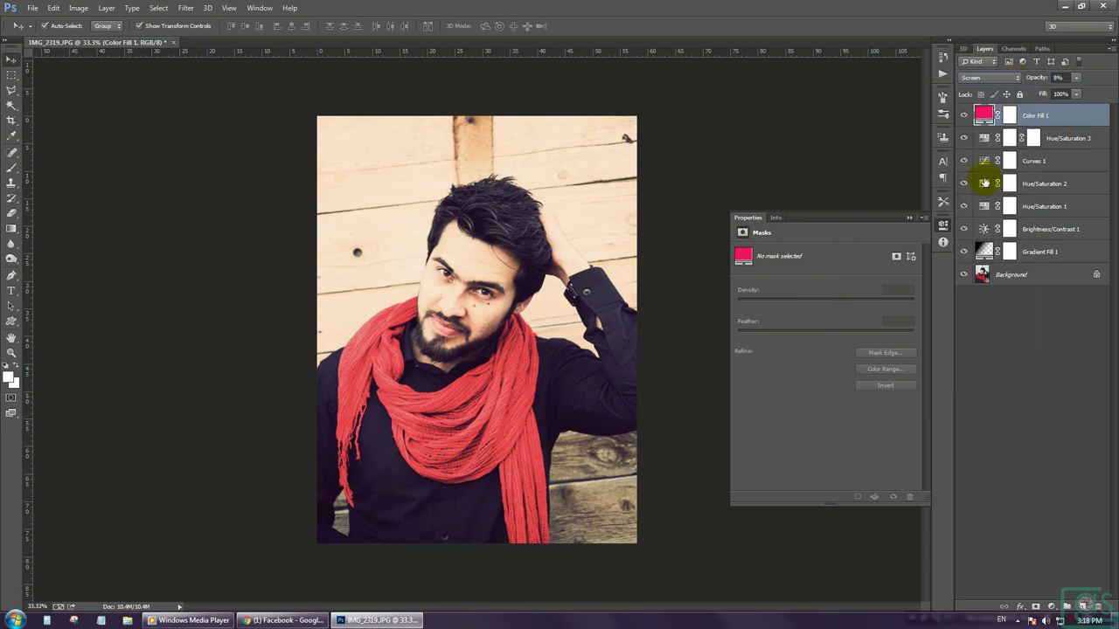
left_click(909, 217)
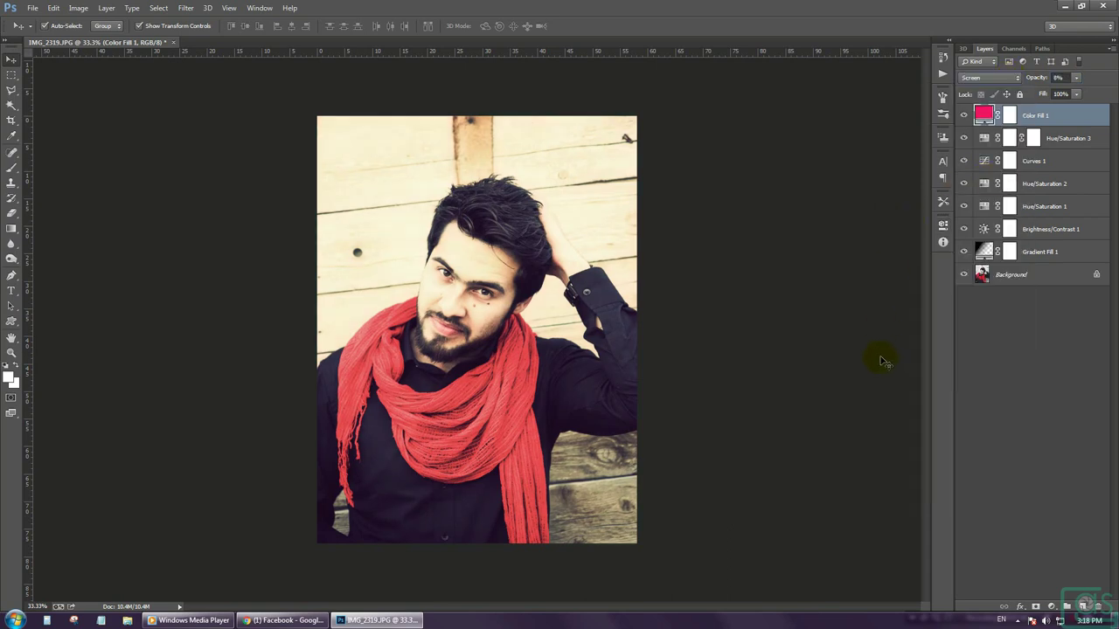
left_click(1051, 606)
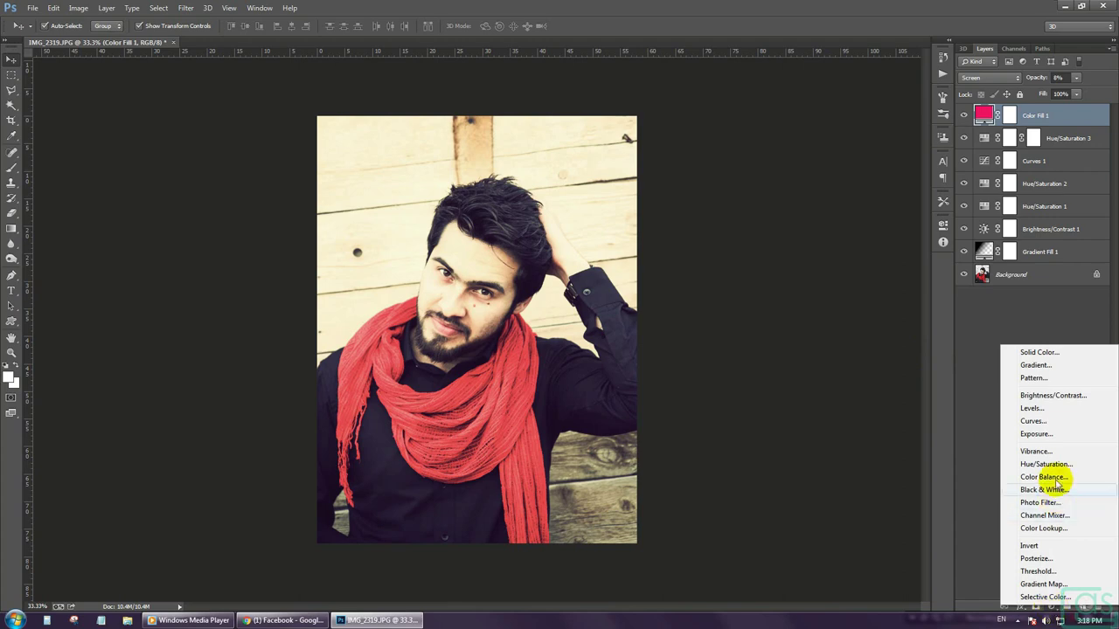
Step: Add a Levels layer with Red input white 241 and output white 254
left_click(1040, 409)
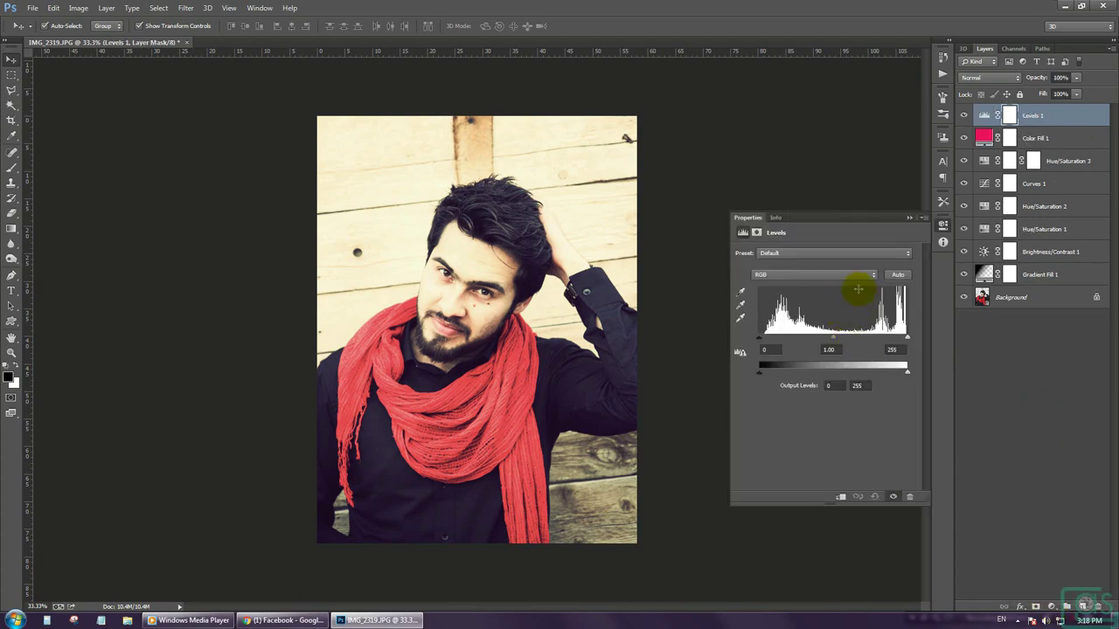
left_click(852, 274)
left_click(849, 297)
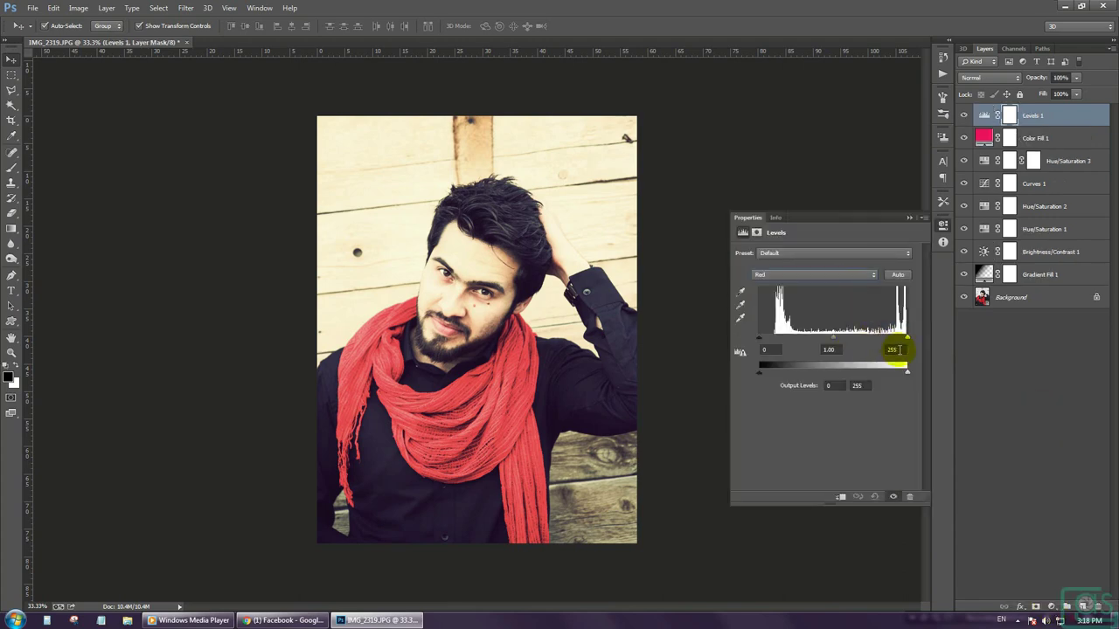
double_click(892, 349)
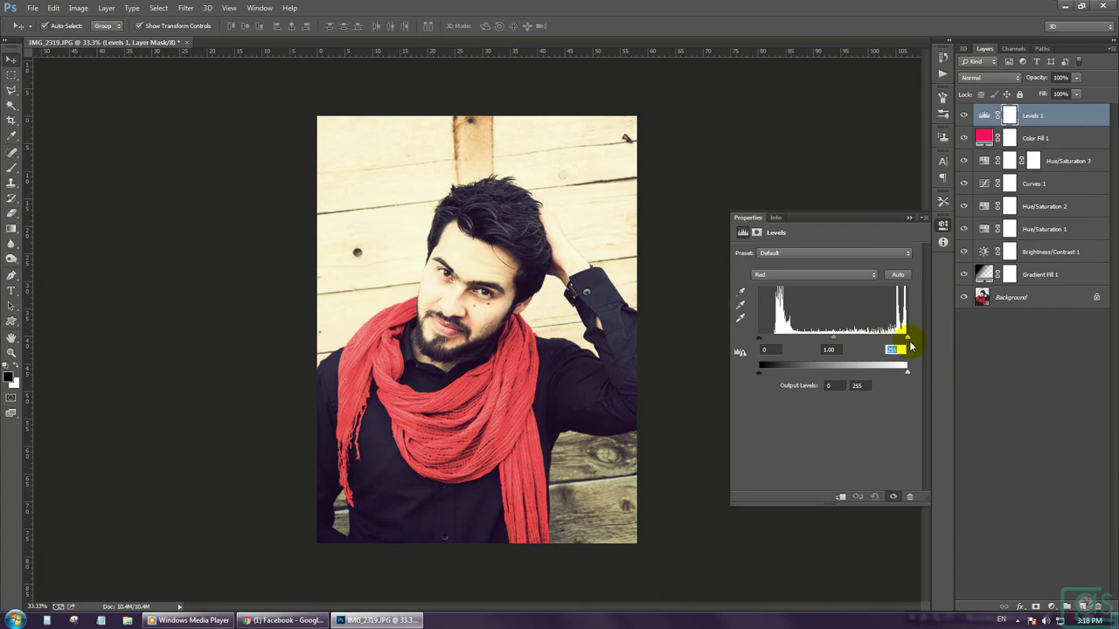
type("241")
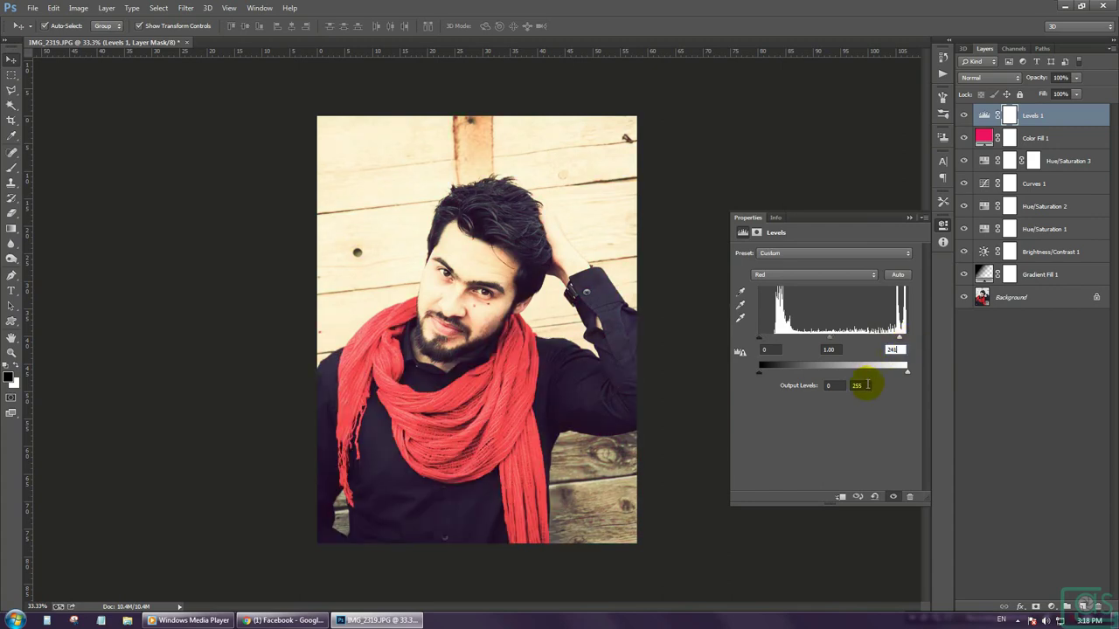
double_click(861, 385)
type("254")
Step: Set Green input white to 242 and output white to 235, then lower the layer's opacity
left_click(789, 275)
left_click(790, 307)
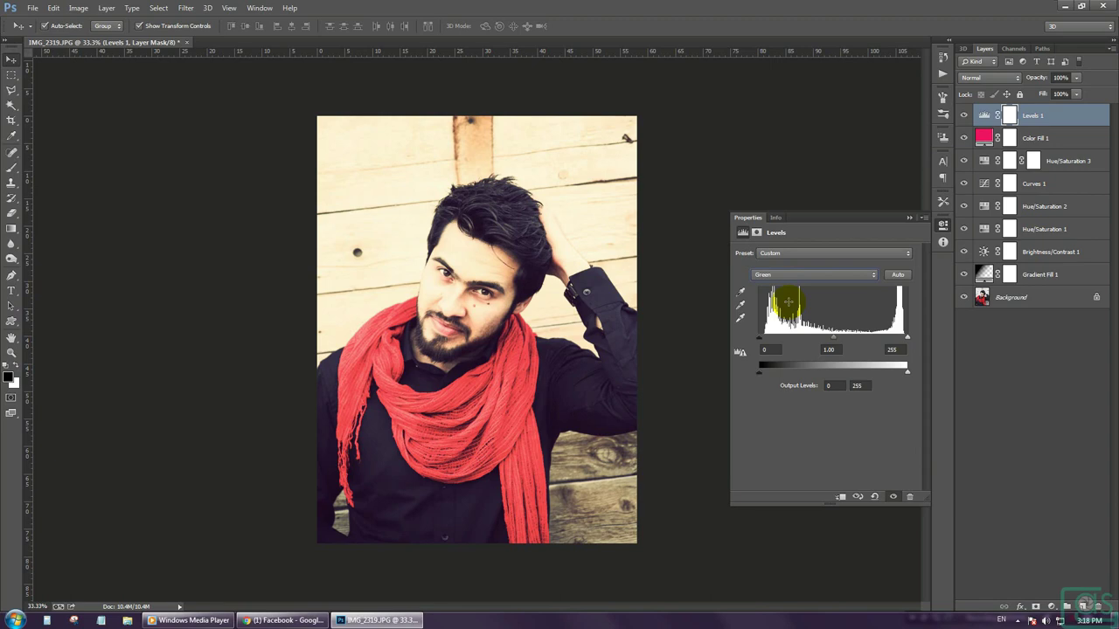
left_click(891, 350)
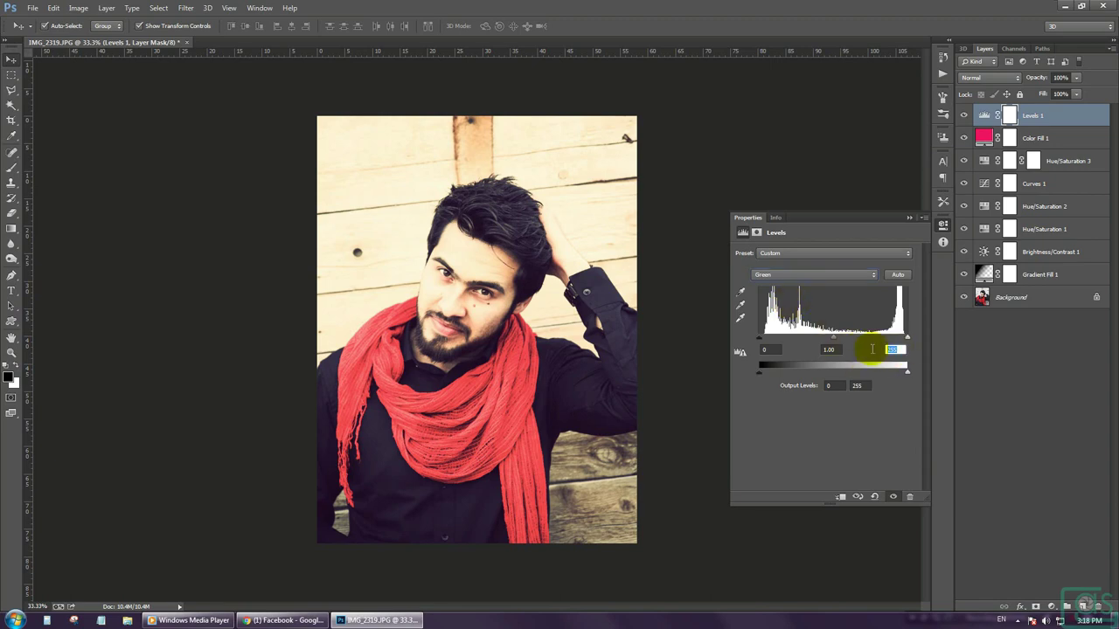
type("242")
left_click(858, 385)
type("235")
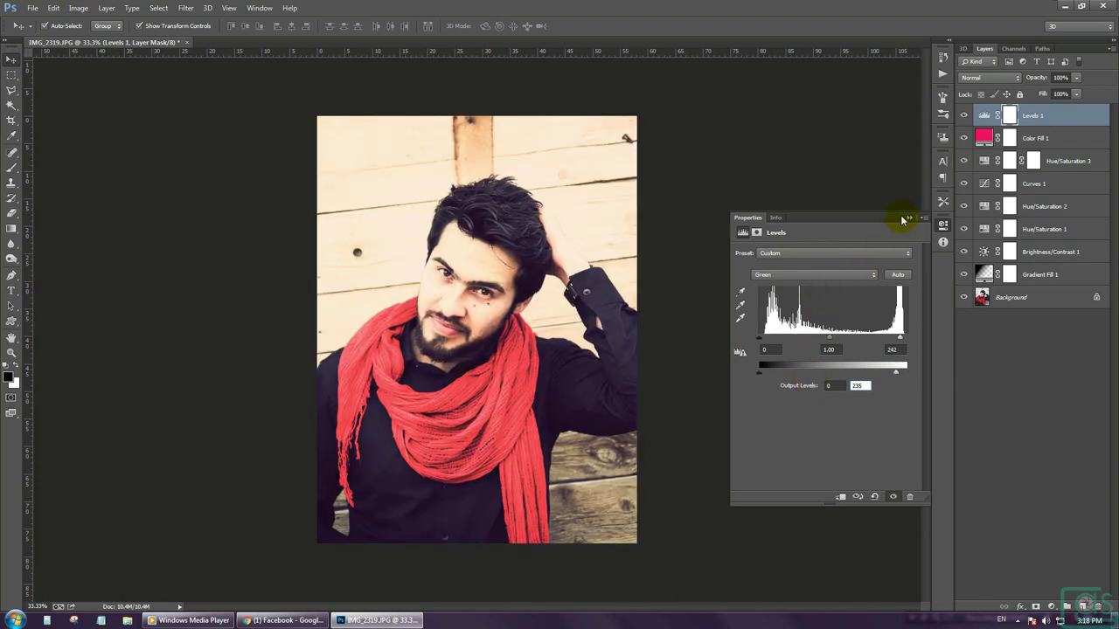
left_click(909, 218)
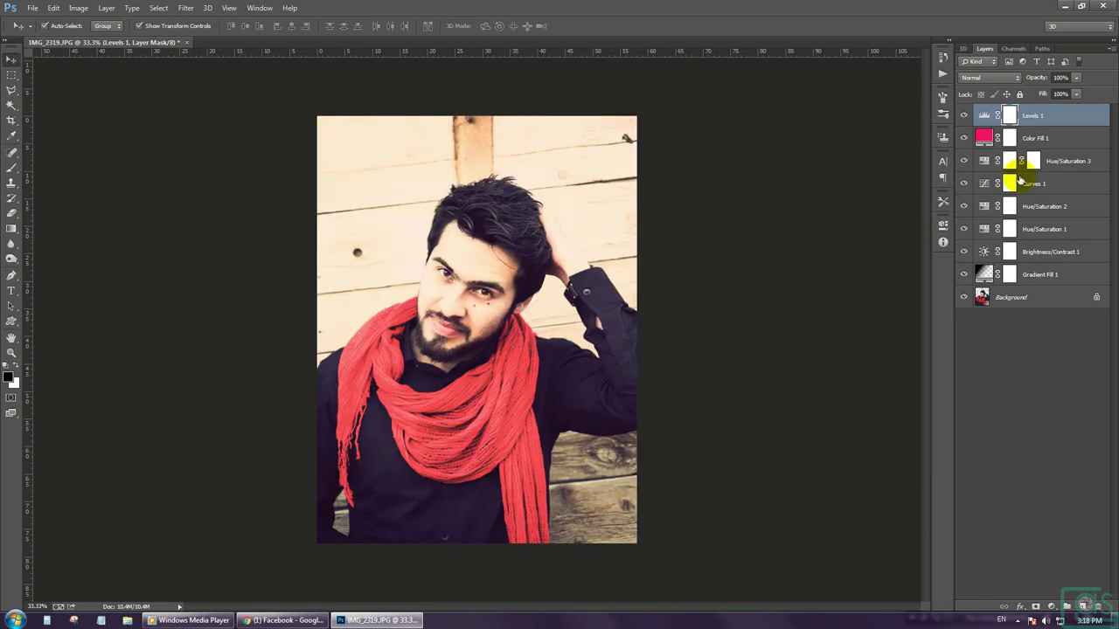
left_click(1076, 77)
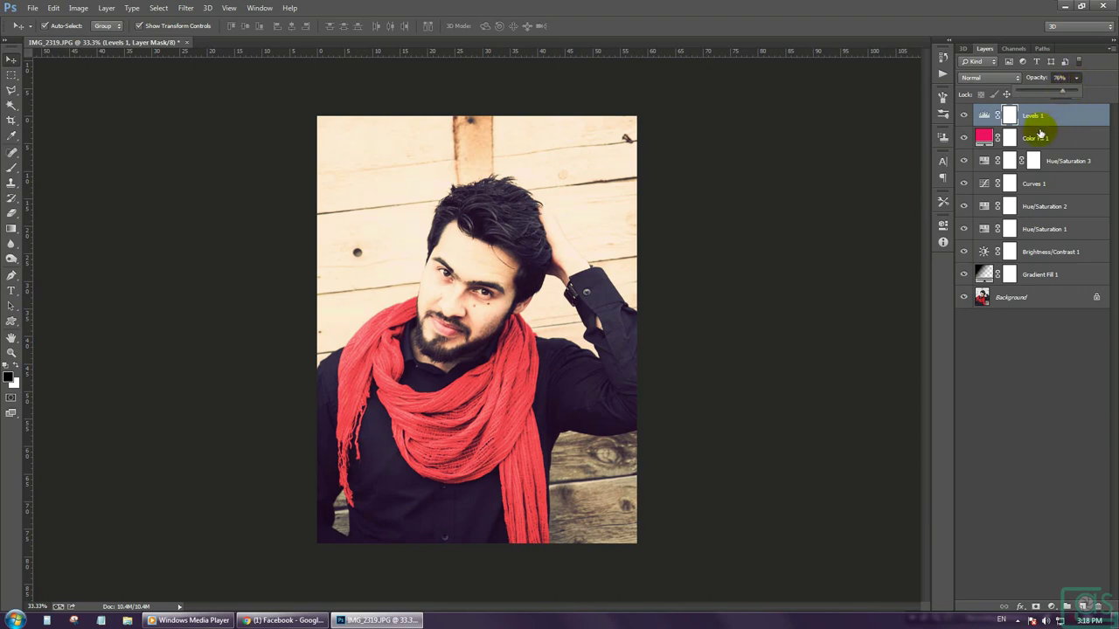